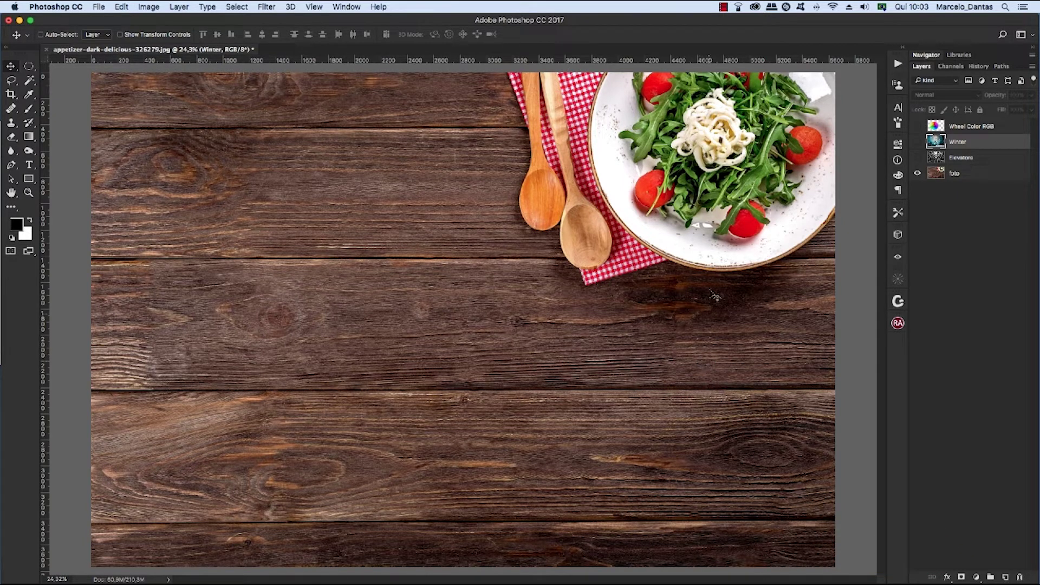
- Above Wheel Color RGB, add a new layer filled with a left-to-right black-to-white gradient
left_click(961, 130)
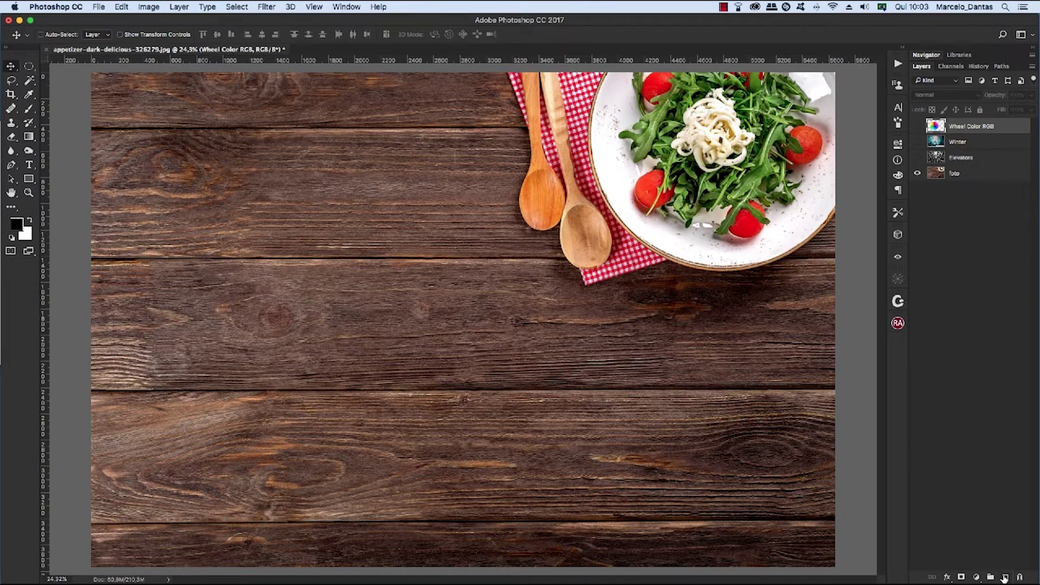
left_click(1005, 577)
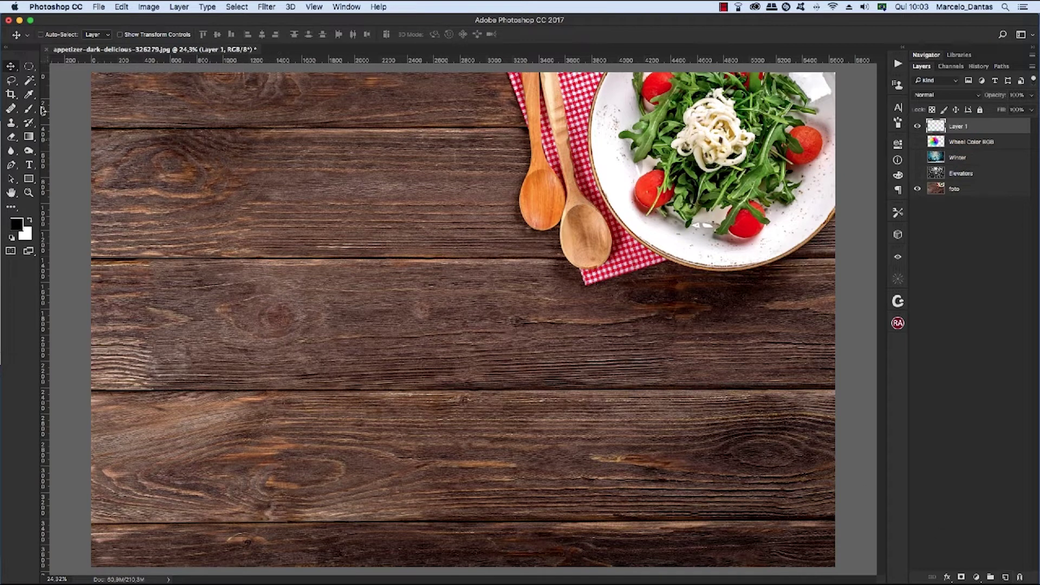
left_click(29, 137)
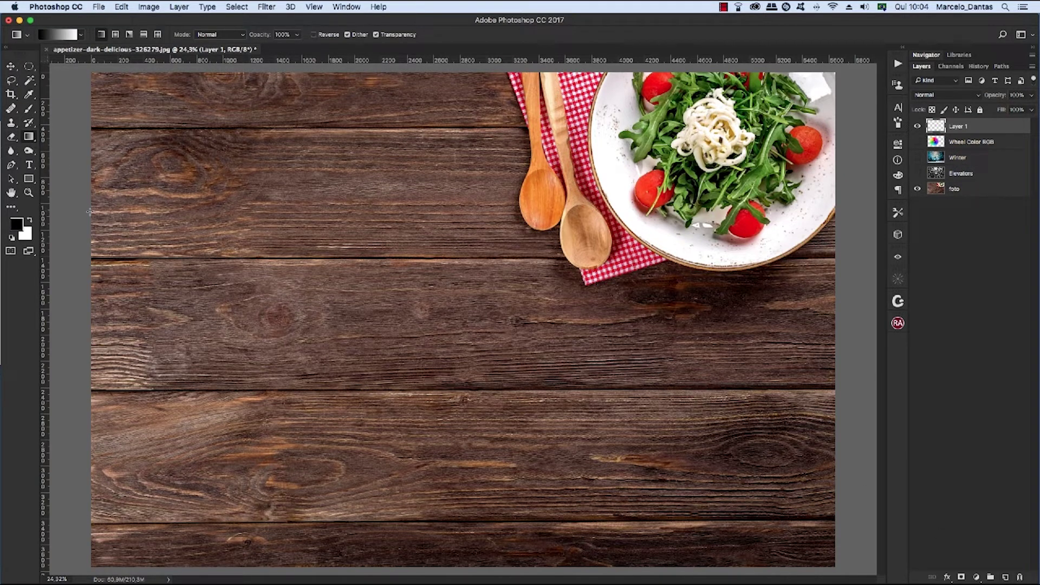
mouse_move(84, 217)
left_mouse_down()
mouse_move(840, 291)
mouse_move(853, 305)
left_mouse_up()
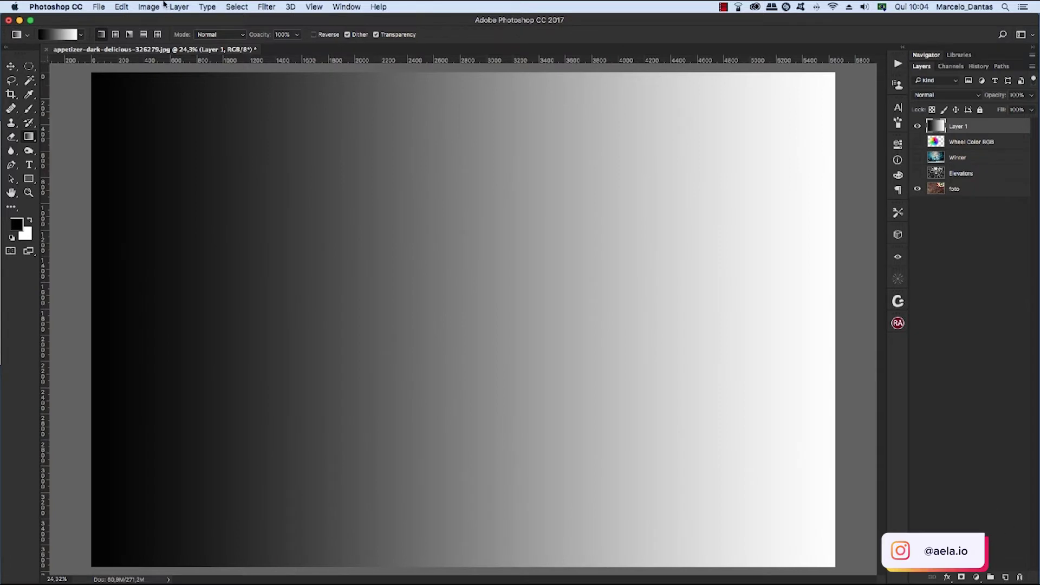
left_click(179, 8)
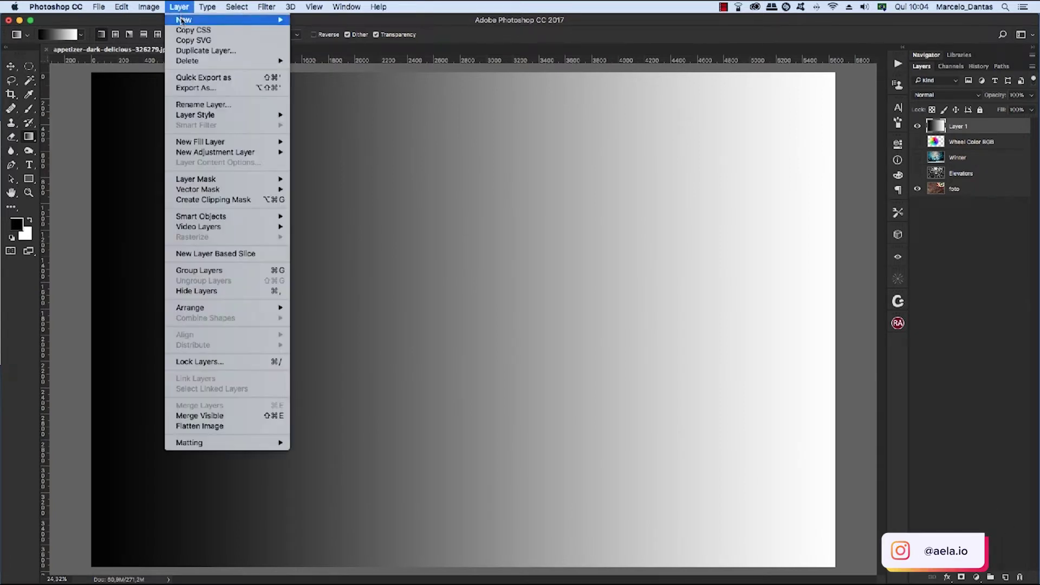
mouse_move(195, 115)
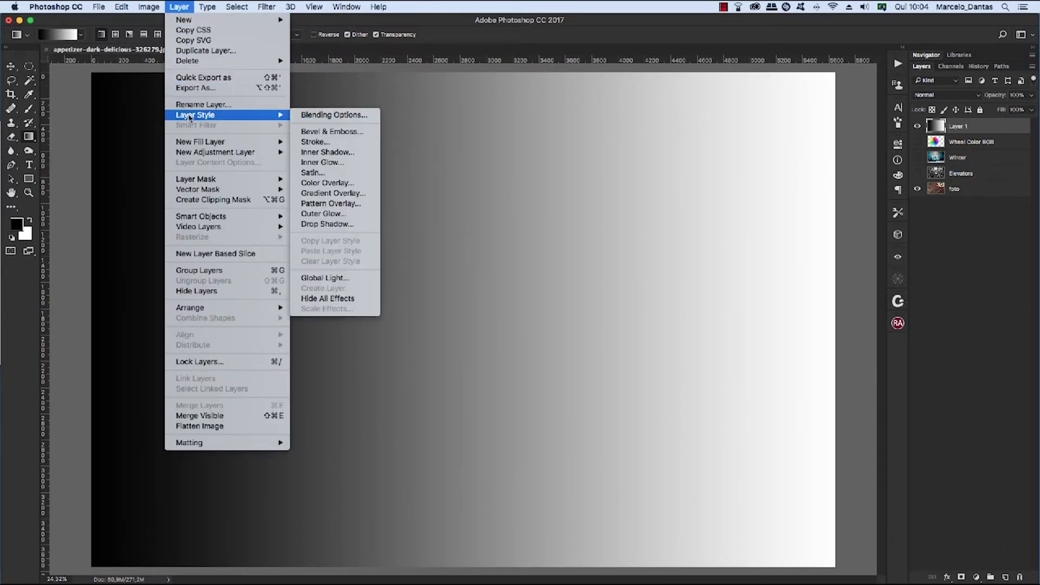
- Open Layer 1's Layer Style blending options and move the dialog aside
left_click(398, 22)
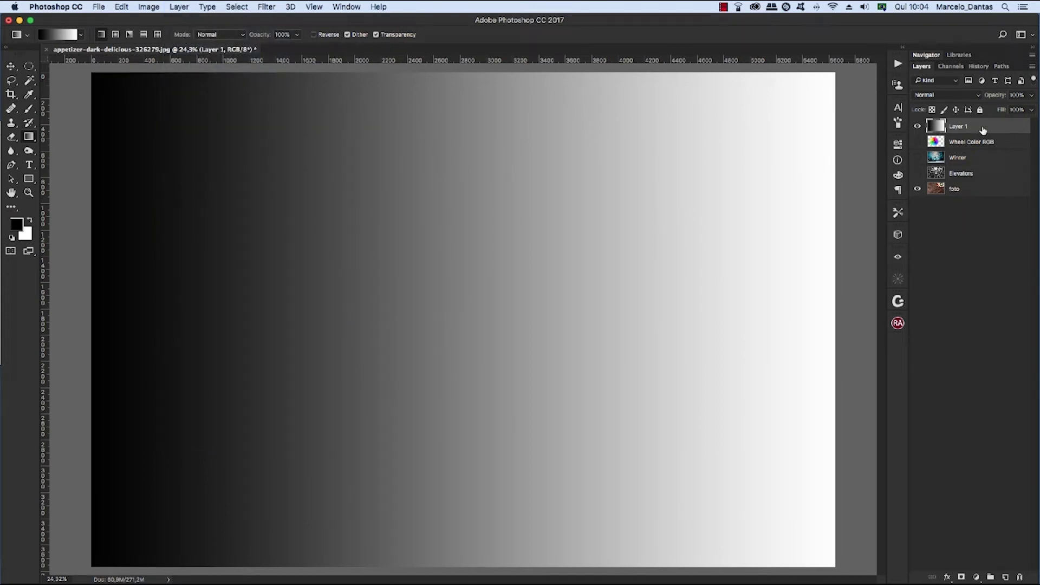
double_click(990, 130)
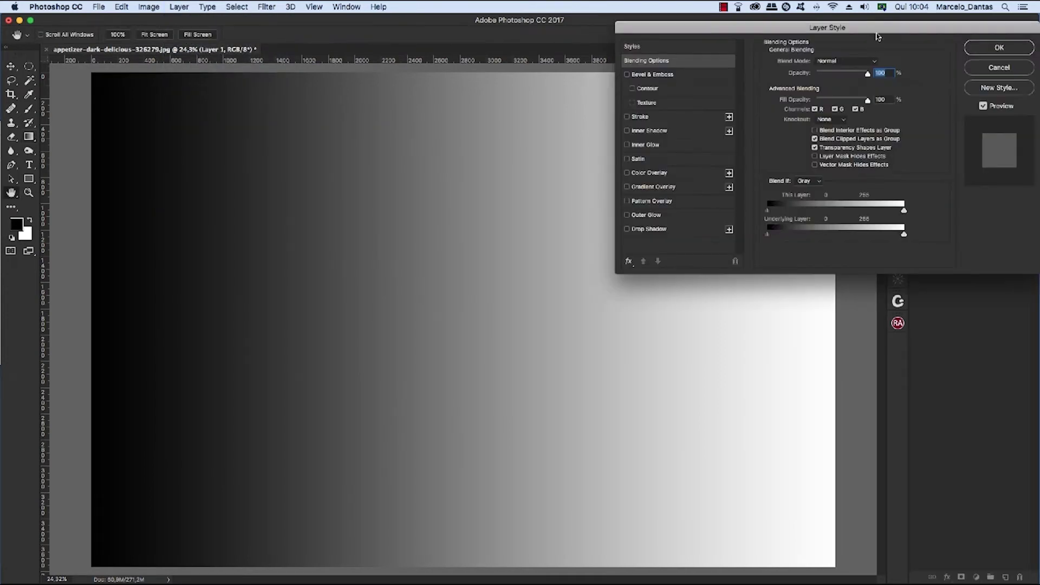
left_click_drag(875, 36, 629, 56)
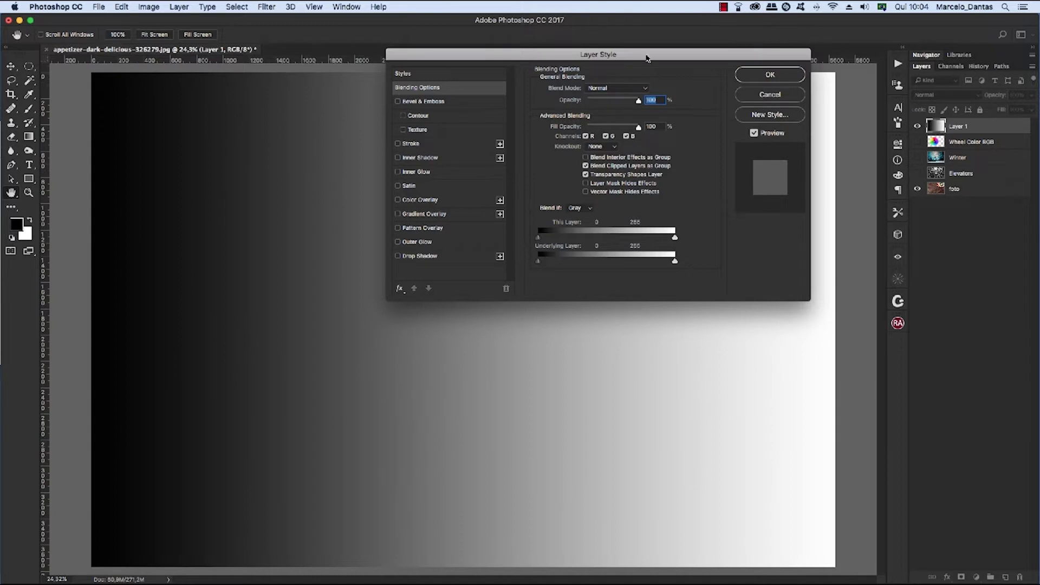
left_click_drag(648, 58, 677, 53)
- Preview Multiply as Layer 1's blend mode, then set it back to Normal
left_click(672, 84)
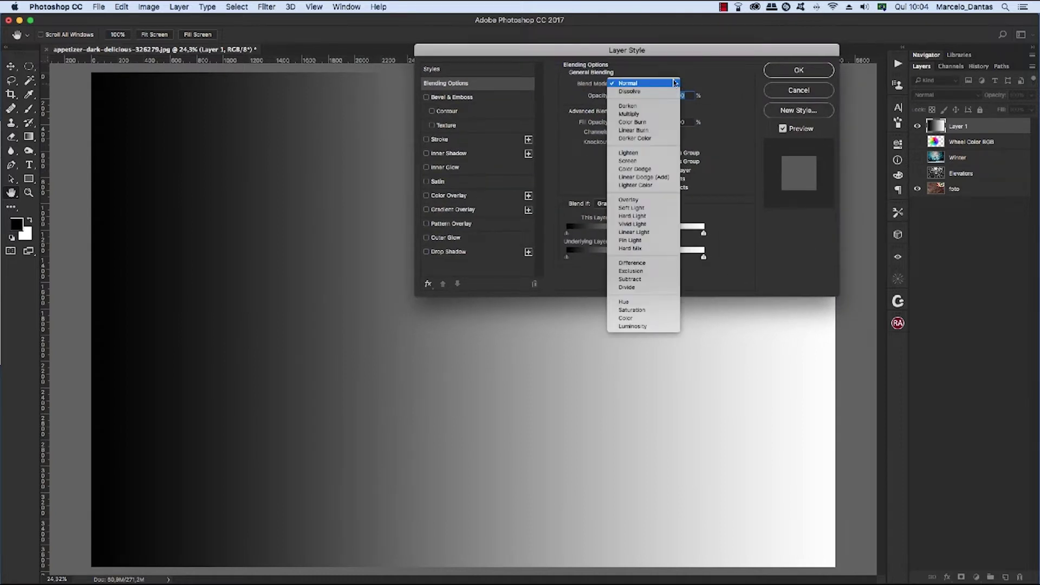
left_click(674, 83)
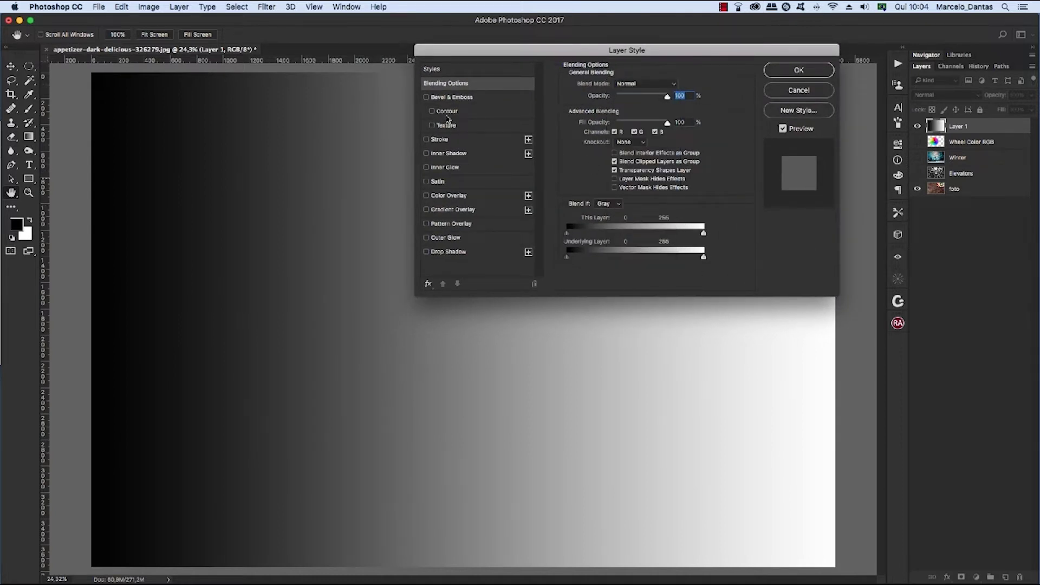
left_click(661, 85)
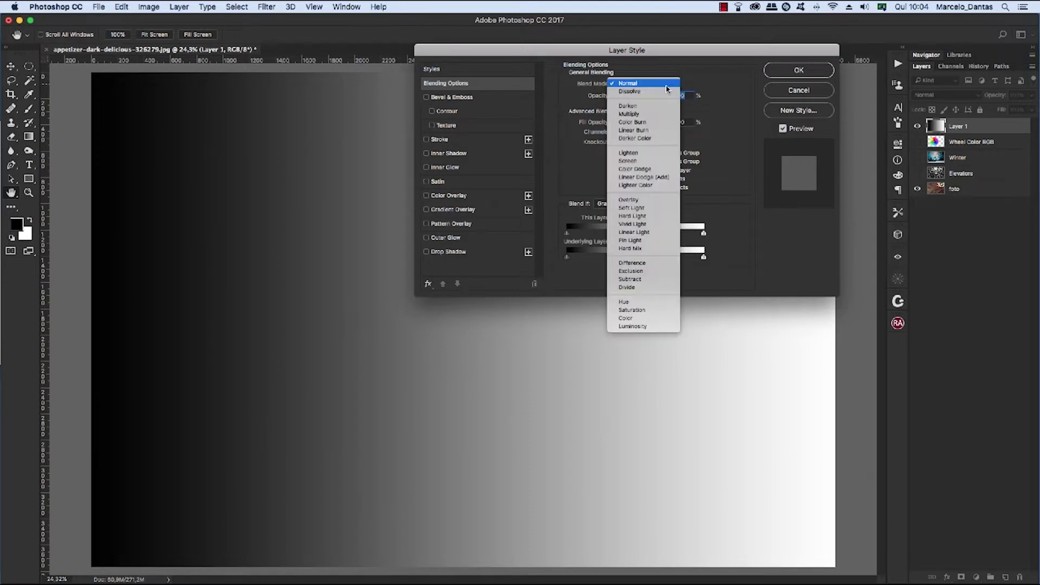
key("Up")
key("Up")
key("Up")
key("Return")
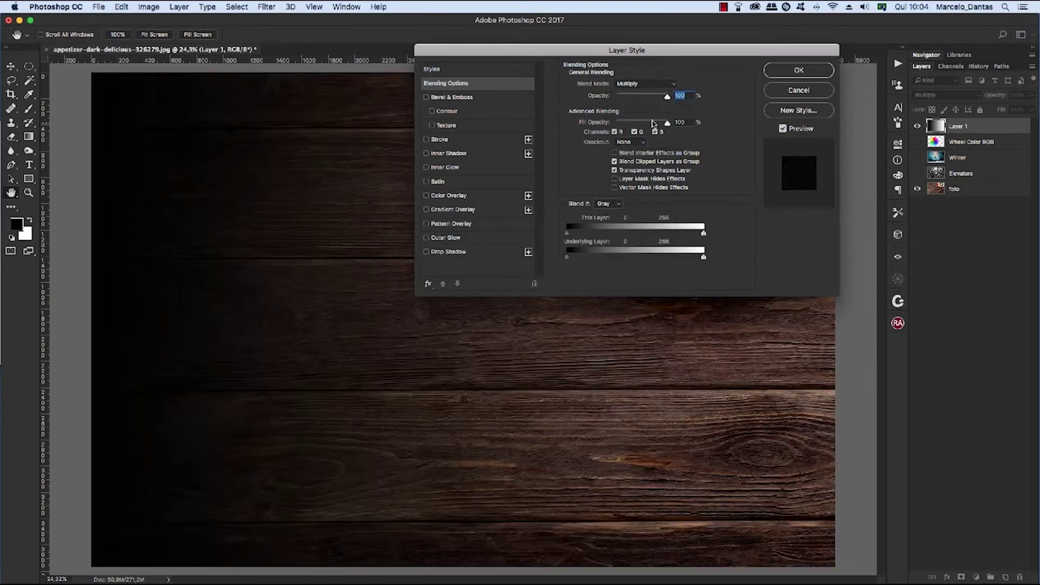
left_click(660, 87)
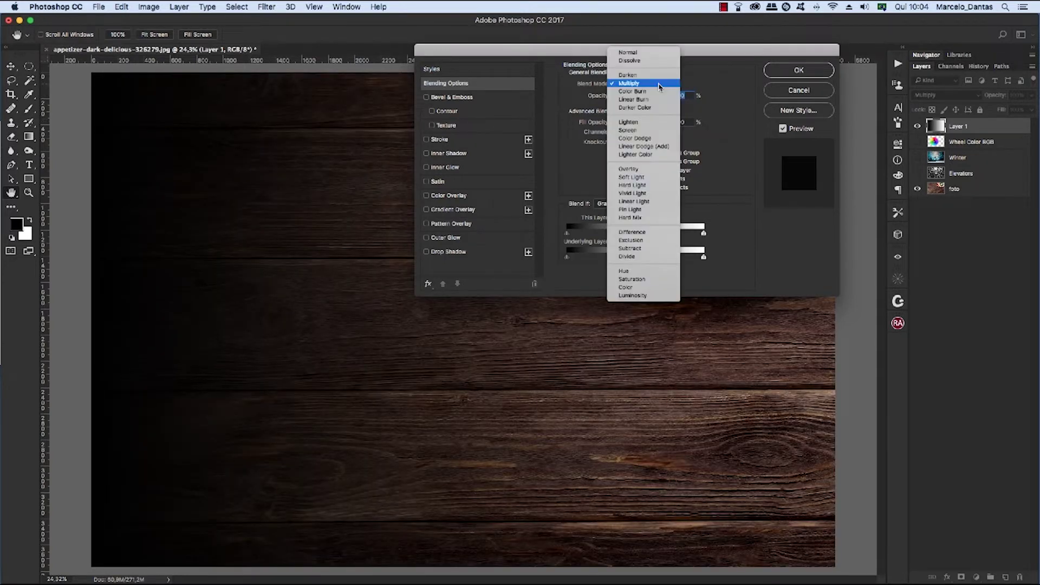
left_click(659, 52)
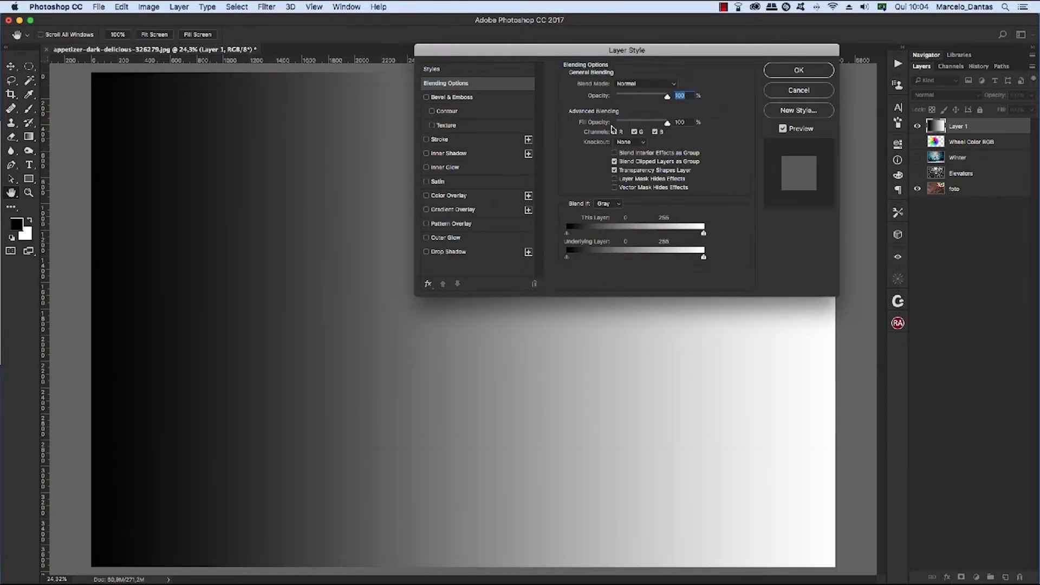
left_click_drag(666, 124, 703, 130)
left_click_drag(656, 50, 654, 47)
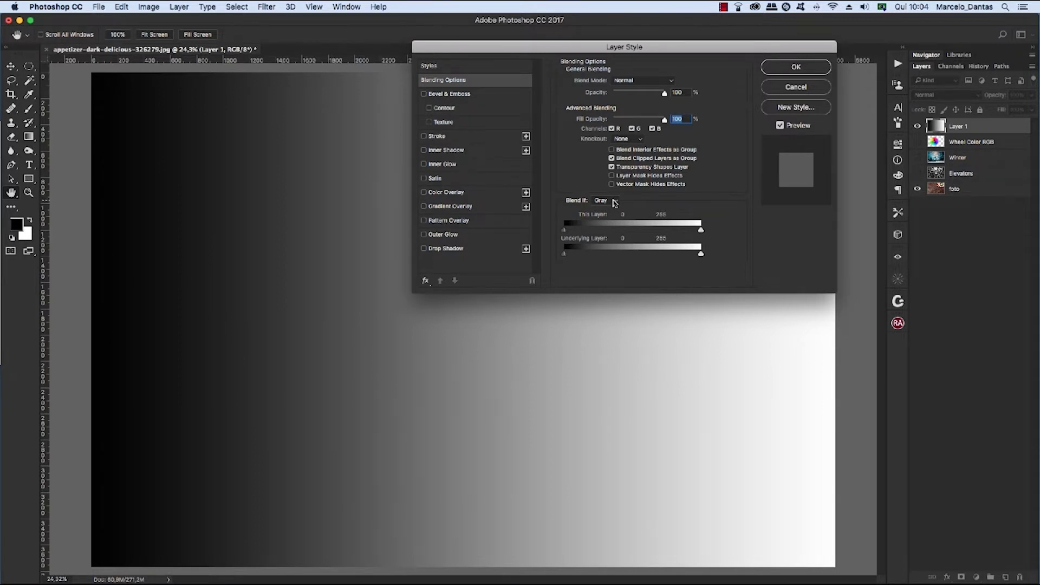
left_click_drag(653, 51, 646, 61)
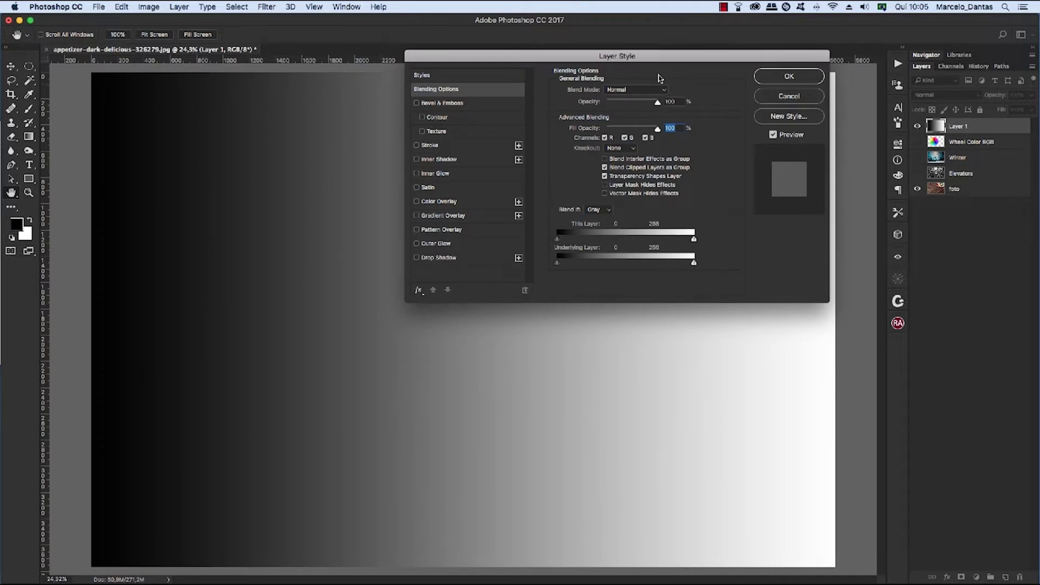
left_click_drag(660, 61, 636, 69)
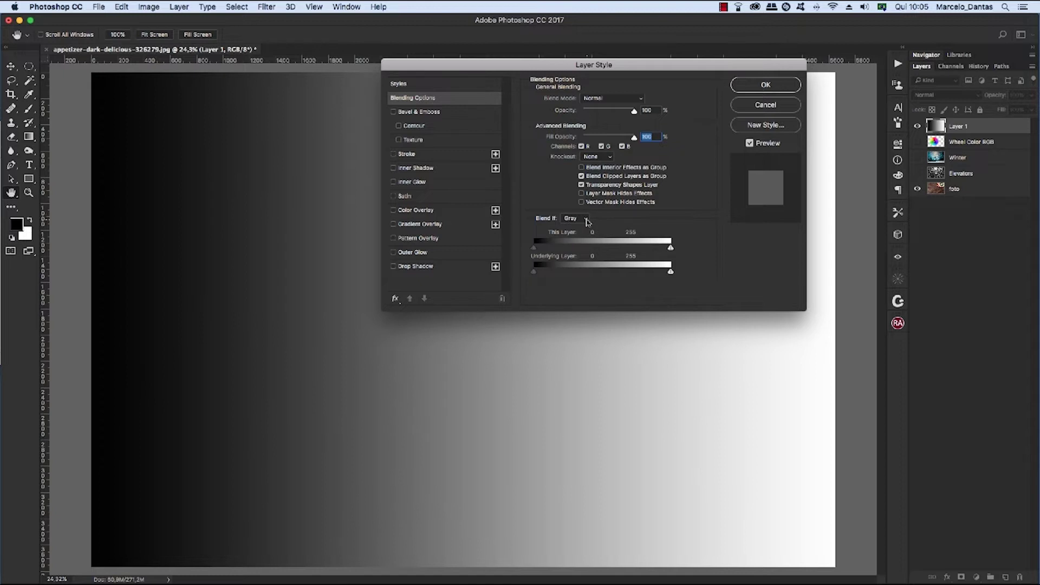
left_click(586, 221)
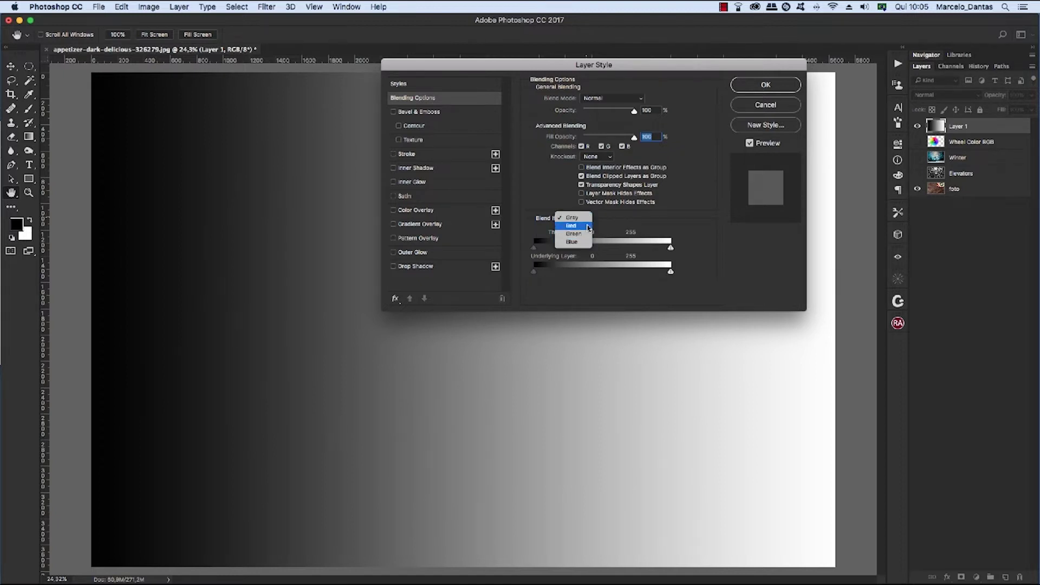
left_click(595, 234)
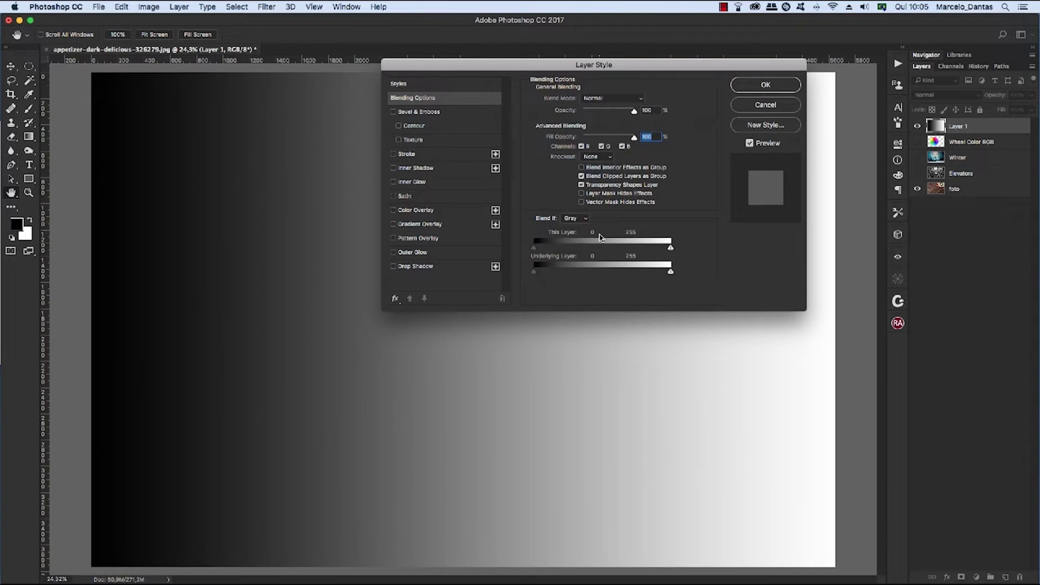
left_click_drag(604, 69, 614, 59)
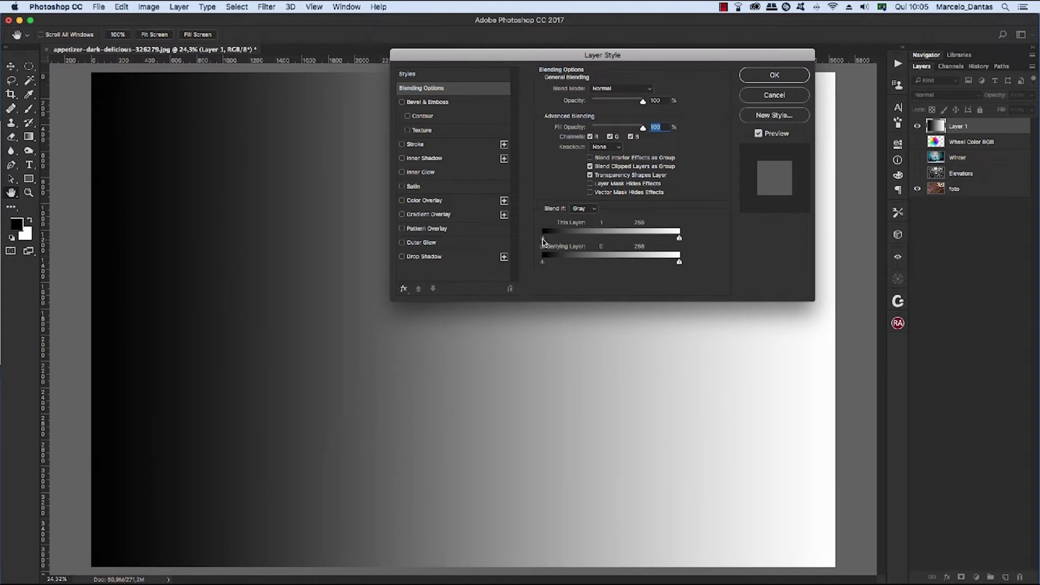
left_click_drag(543, 241, 596, 257)
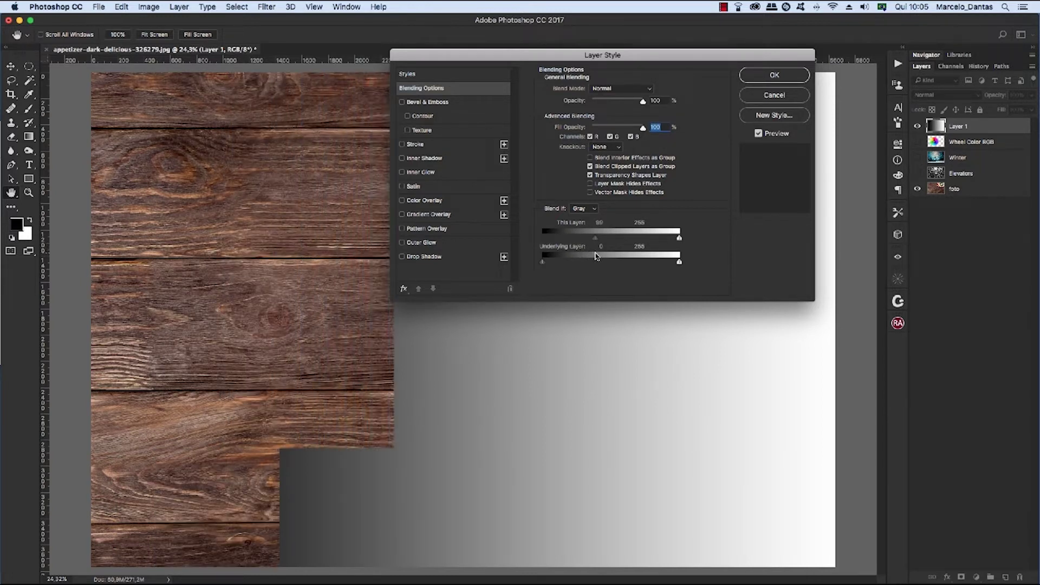
mouse_move(598, 257)
left_mouse_down()
mouse_move(617, 264)
mouse_move(545, 260)
mouse_move(510, 243)
left_mouse_up()
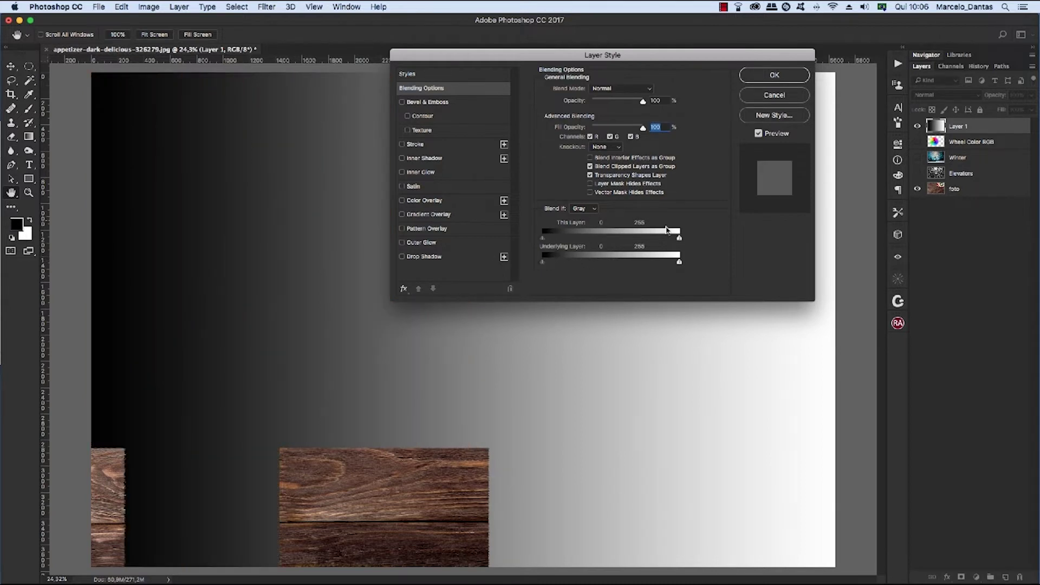
mouse_move(678, 238)
left_mouse_down()
mouse_move(622, 238)
mouse_move(700, 239)
left_mouse_up()
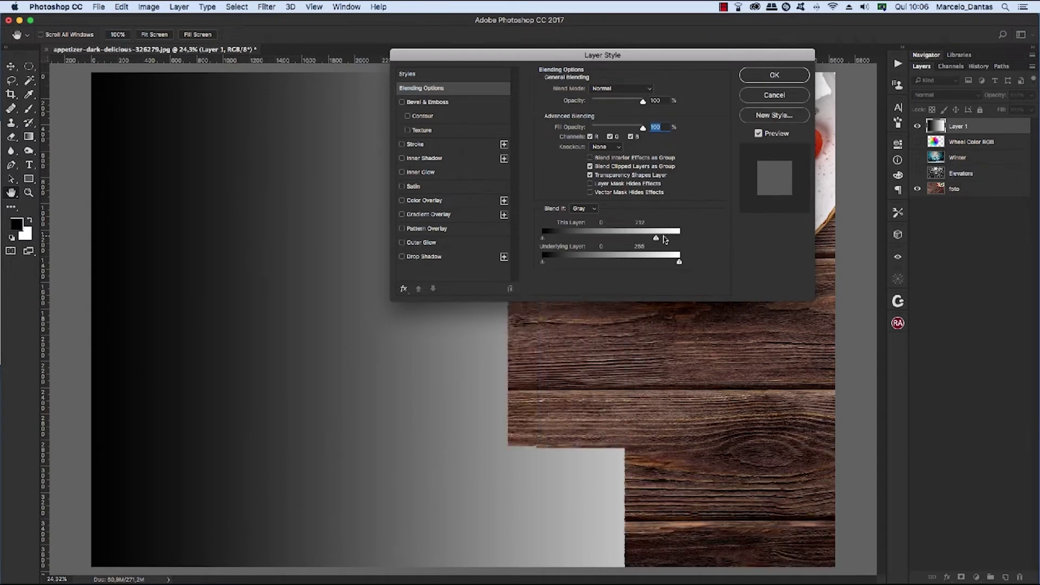
mouse_move(676, 55)
left_mouse_down()
mouse_move(777, 133)
mouse_move(895, 367)
left_mouse_up()
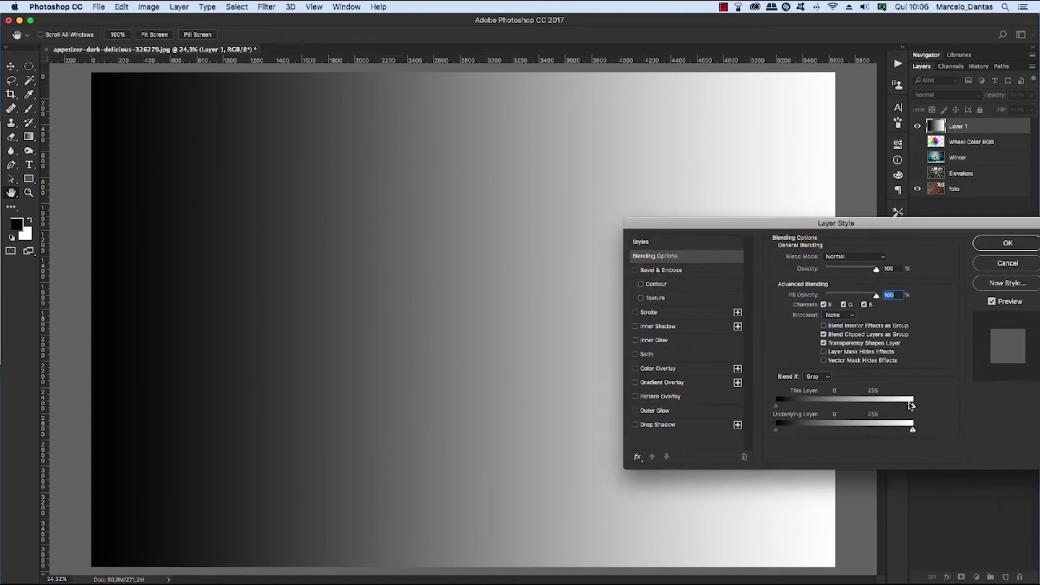
mouse_move(912, 408)
left_mouse_down()
mouse_move(827, 405)
mouse_move(886, 405)
mouse_move(838, 403)
mouse_move(872, 391)
left_mouse_up()
left_click_drag(883, 222, 810, 228)
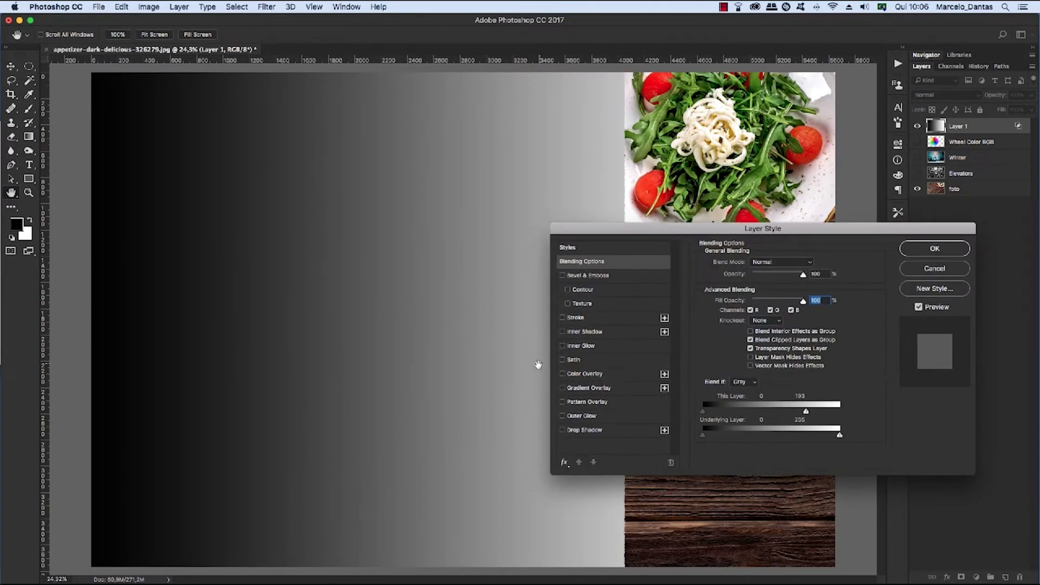
left_click_drag(724, 229, 768, 153)
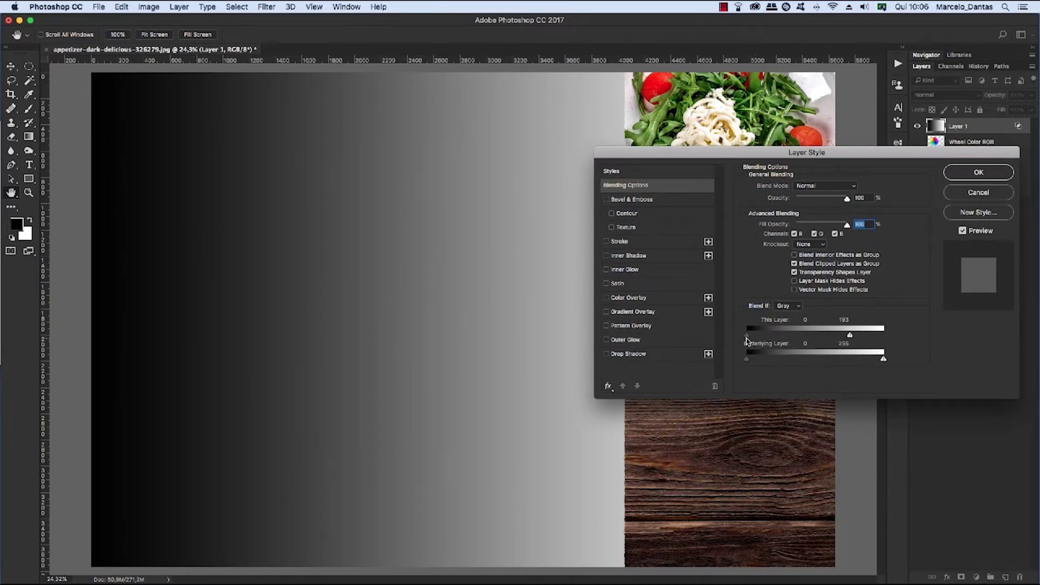
mouse_move(746, 335)
left_mouse_down()
mouse_move(868, 334)
mouse_move(839, 334)
left_mouse_up()
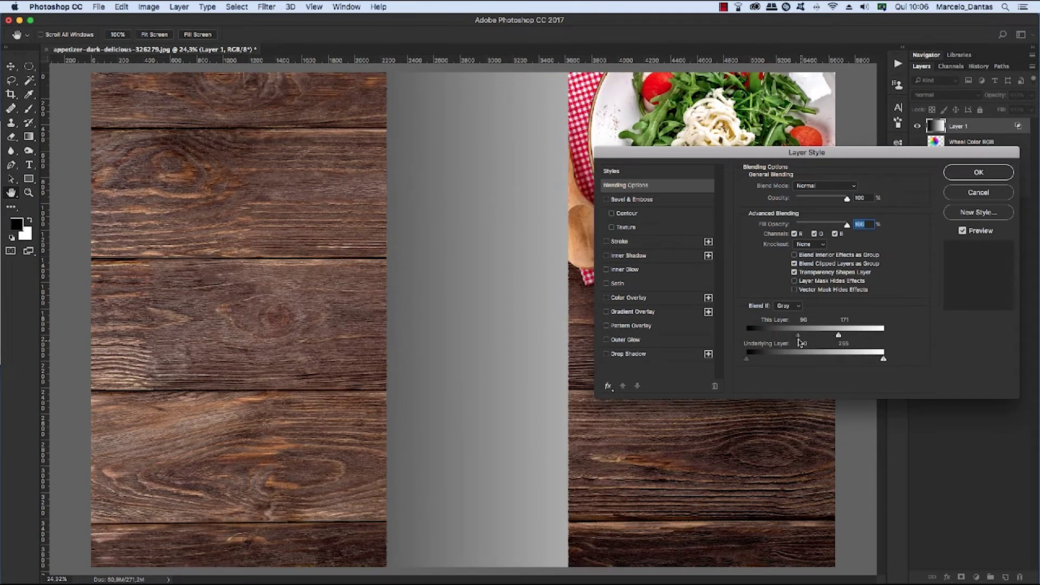
key("alt")
left_click_drag(799, 336, 756, 339)
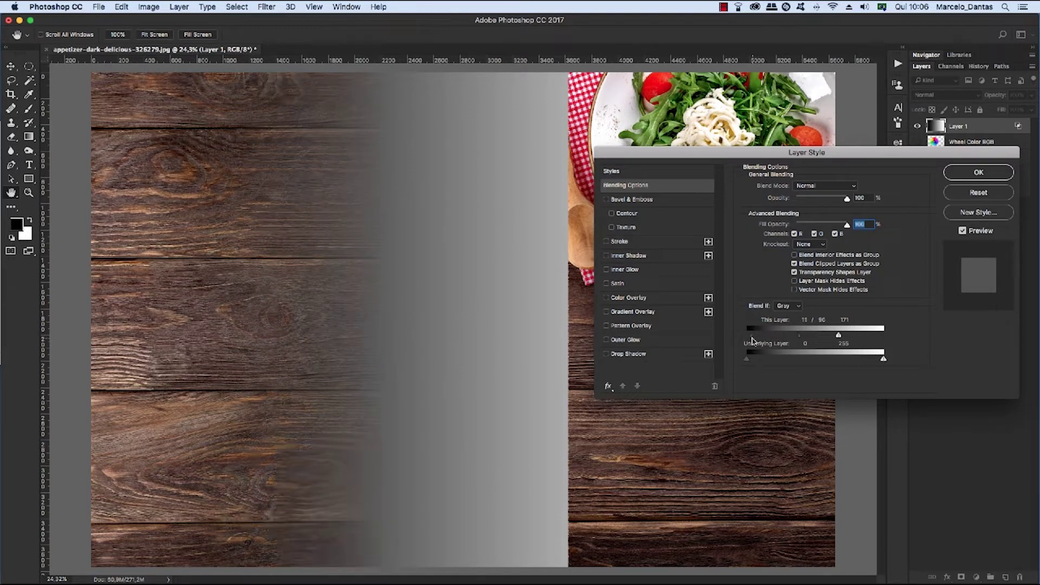
mouse_move(799, 339)
left_mouse_down()
mouse_move(815, 342)
mouse_move(742, 341)
left_mouse_up()
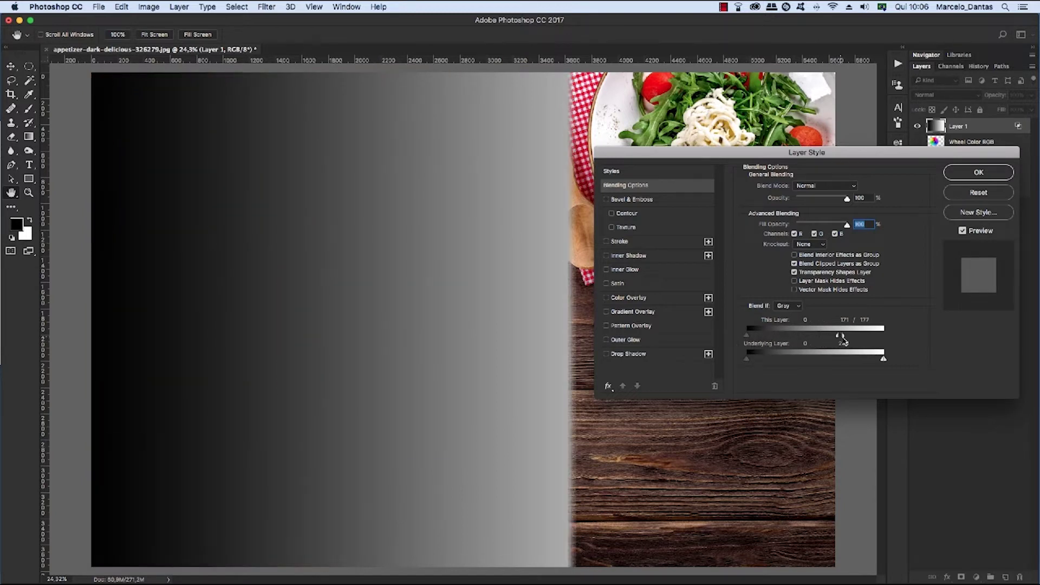
left_click_drag(839, 342, 895, 347)
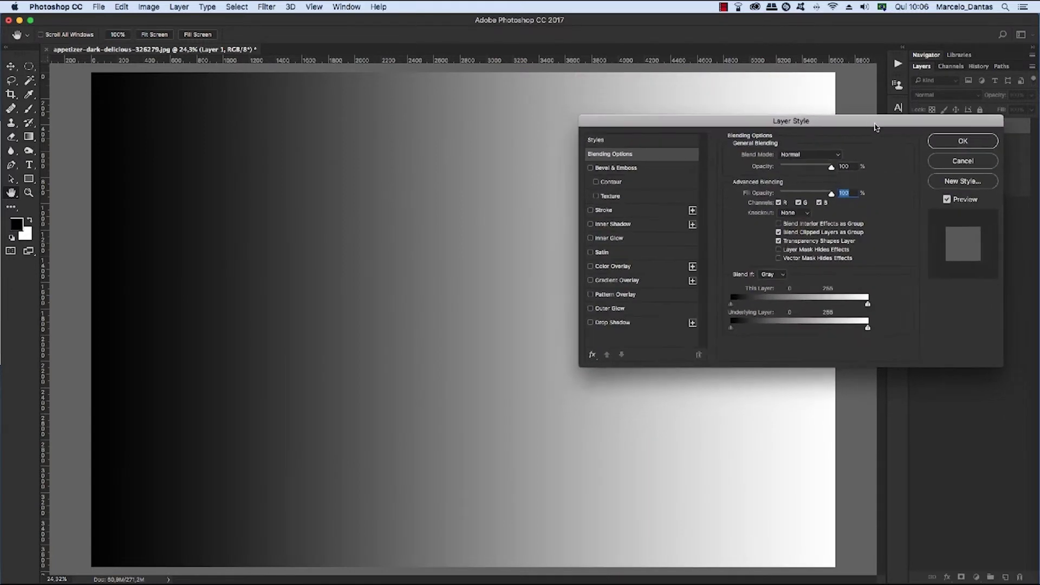
key("alt")
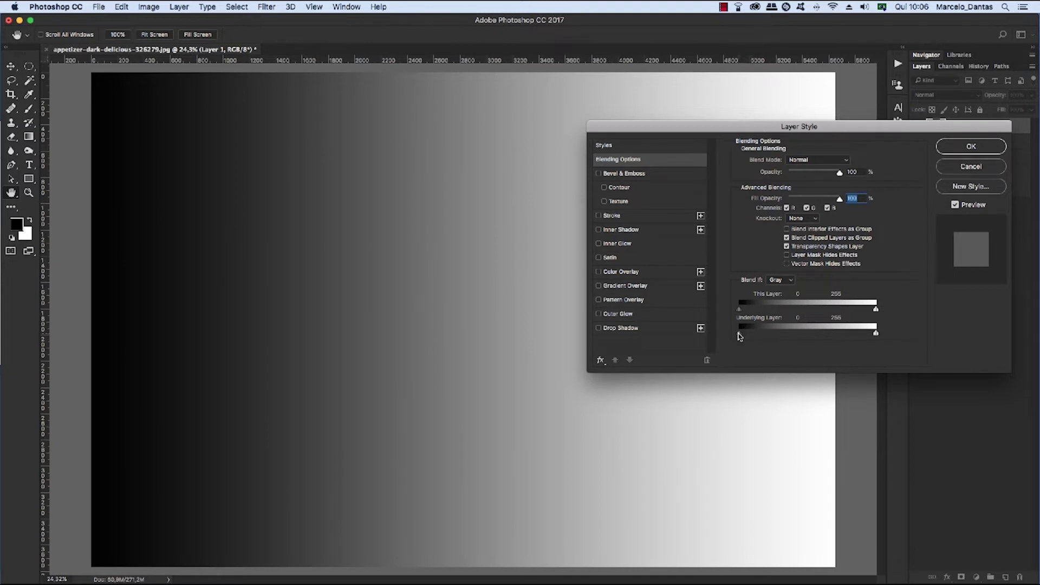
mouse_move(738, 335)
left_mouse_down()
mouse_move(770, 346)
mouse_move(739, 335)
left_mouse_up()
mouse_move(876, 334)
left_mouse_down()
mouse_move(818, 338)
mouse_move(903, 354)
left_mouse_up()
mouse_move(739, 333)
left_mouse_down()
mouse_move(796, 345)
mouse_move(722, 348)
left_mouse_up()
left_click_drag(799, 129, 688, 124)
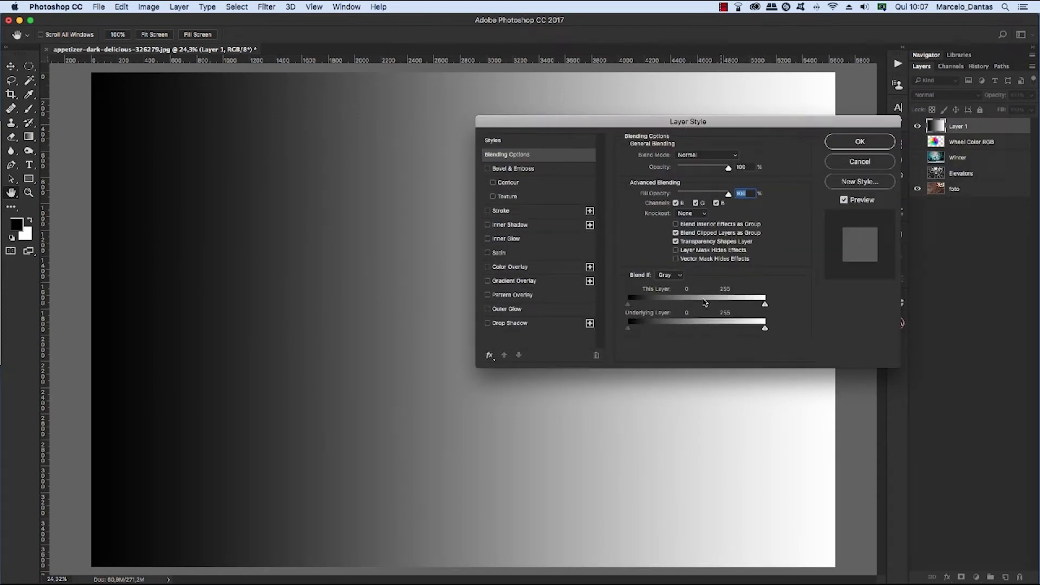
left_click_drag(750, 128, 669, 131)
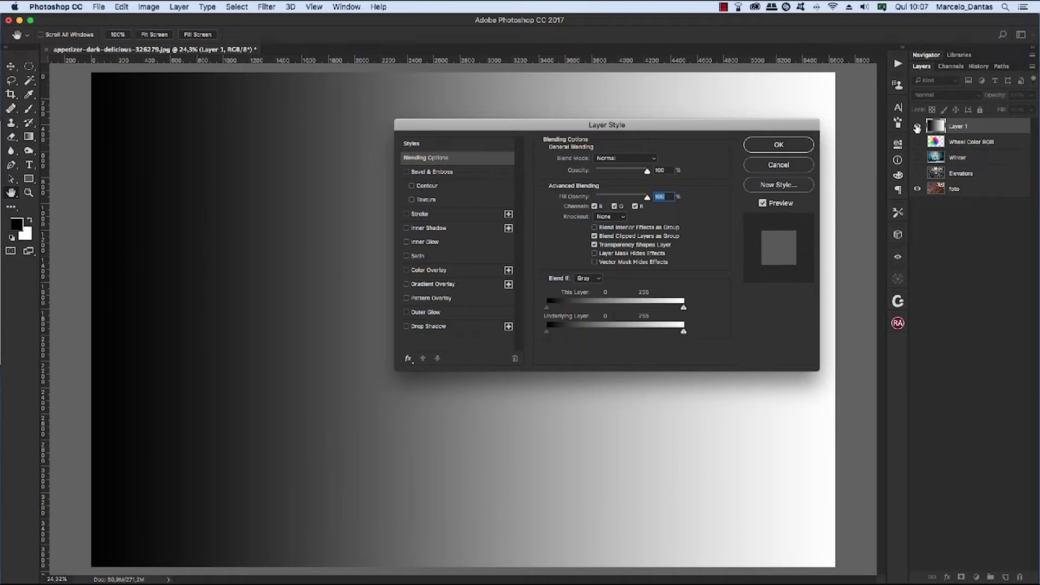
- Hide the gradient Layer 1, show Wheel Color RGB, and open its blending options
key("Return")
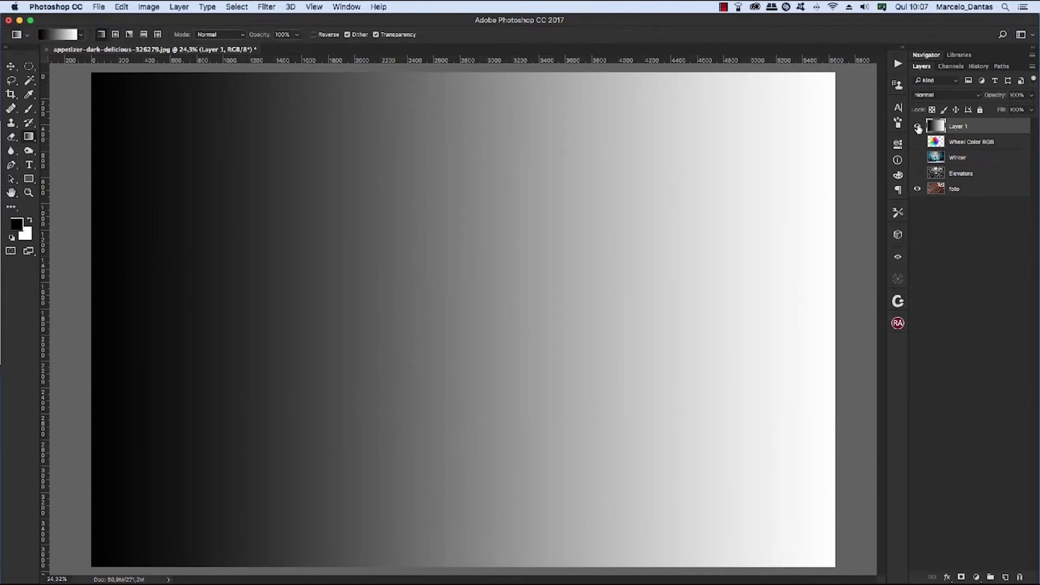
left_click(918, 127)
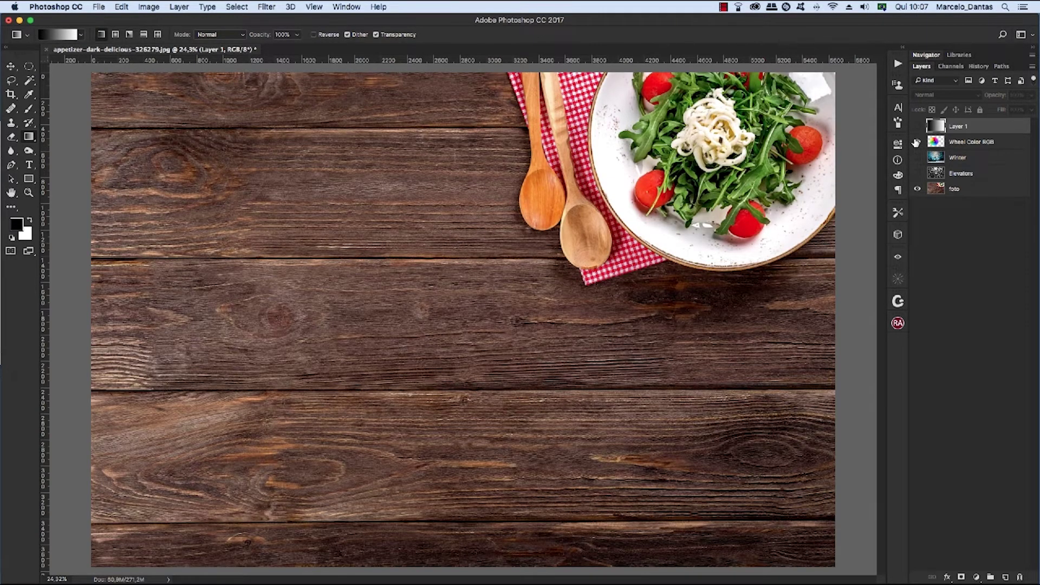
left_click(917, 142)
double_click(970, 143)
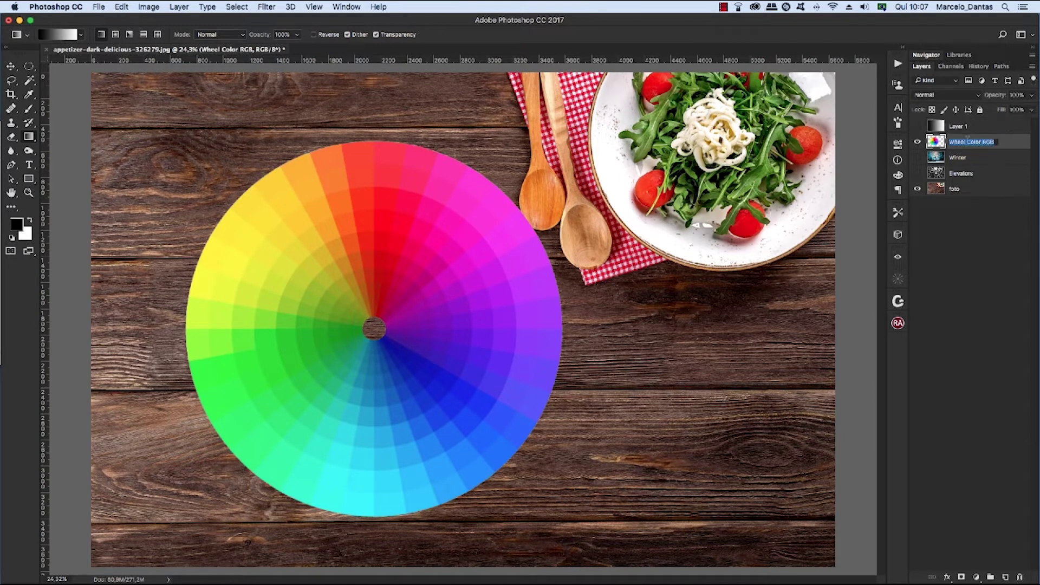
left_click(1015, 144)
double_click(1012, 145)
left_click_drag(704, 124, 910, 83)
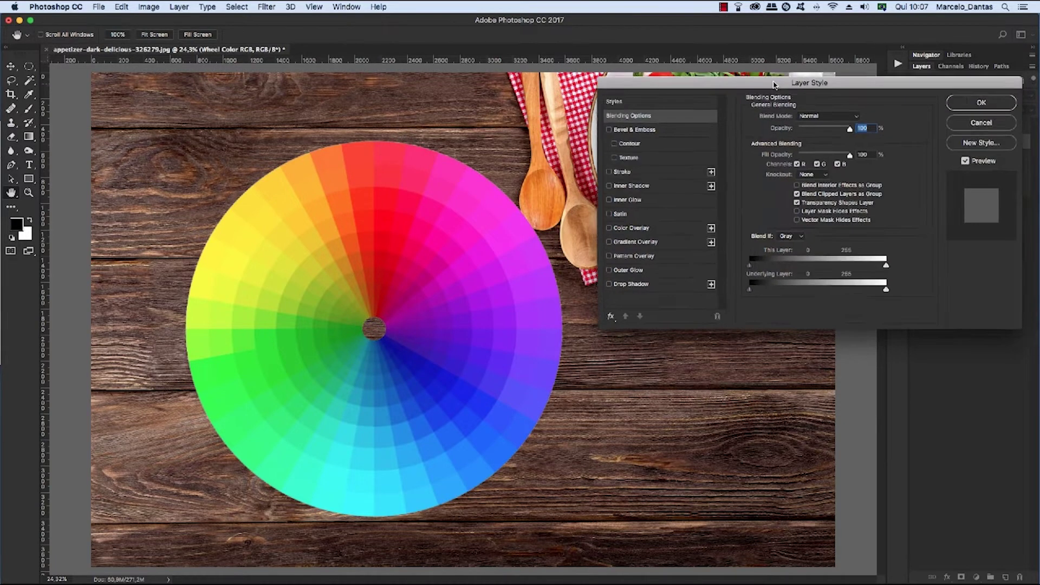
left_click_drag(791, 93, 776, 91)
left_click(789, 235)
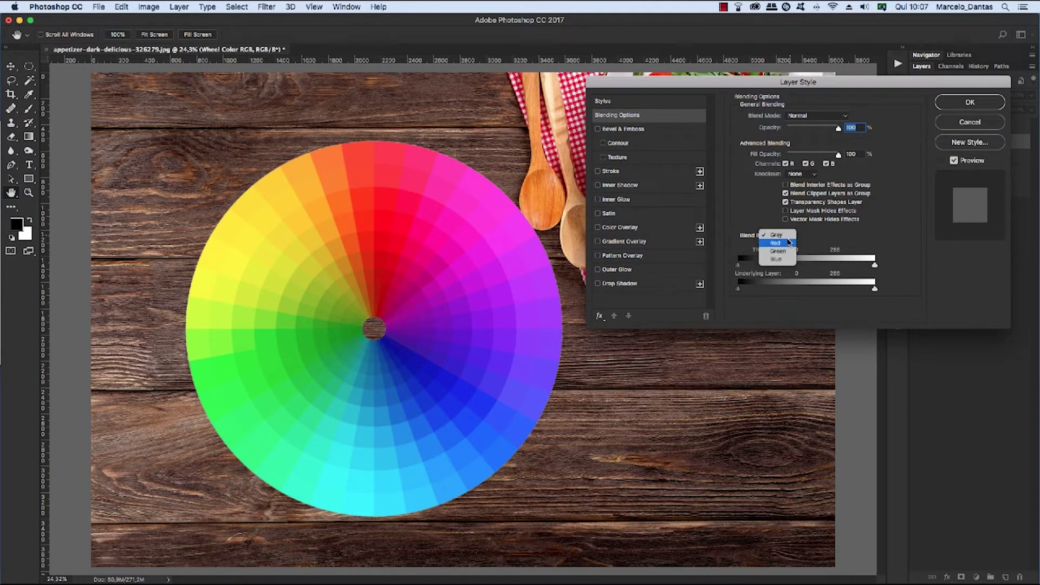
left_click(787, 244)
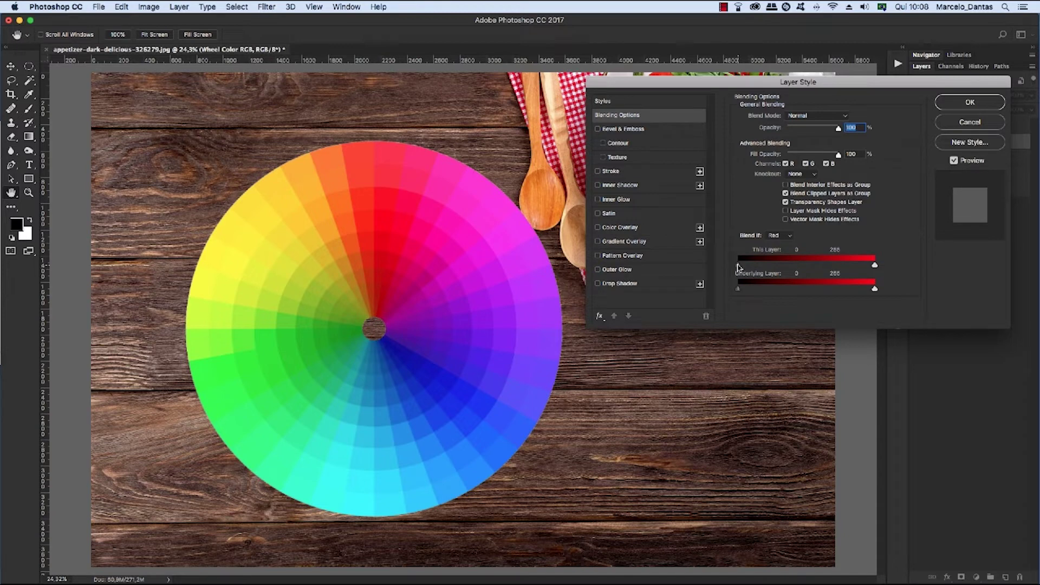
left_click_drag(740, 266, 754, 274)
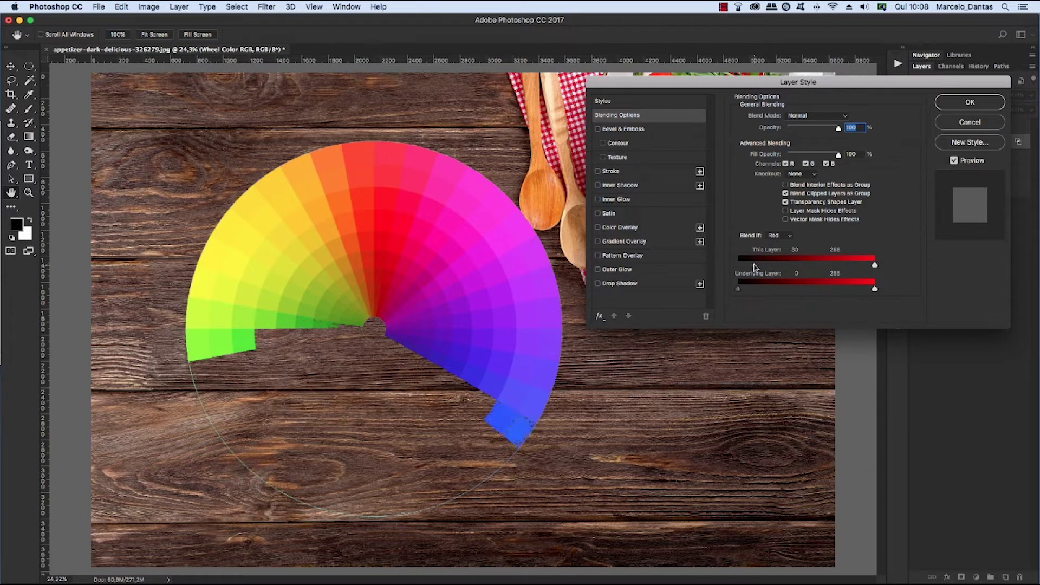
left_click_drag(753, 266, 713, 263)
mouse_move(874, 265)
left_mouse_down()
mouse_move(849, 264)
mouse_move(887, 270)
left_mouse_up()
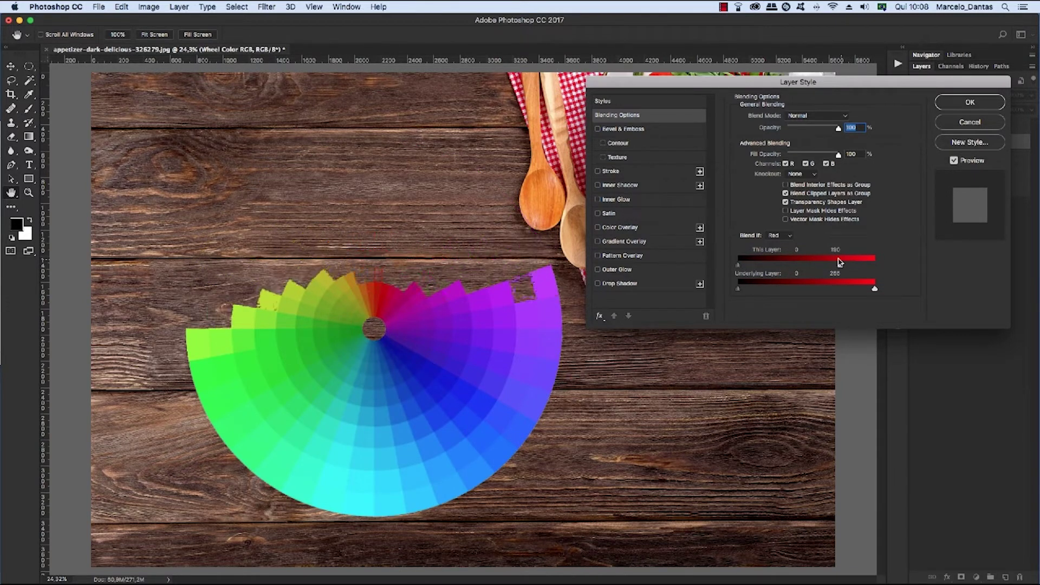
left_click(780, 236)
left_click(786, 244)
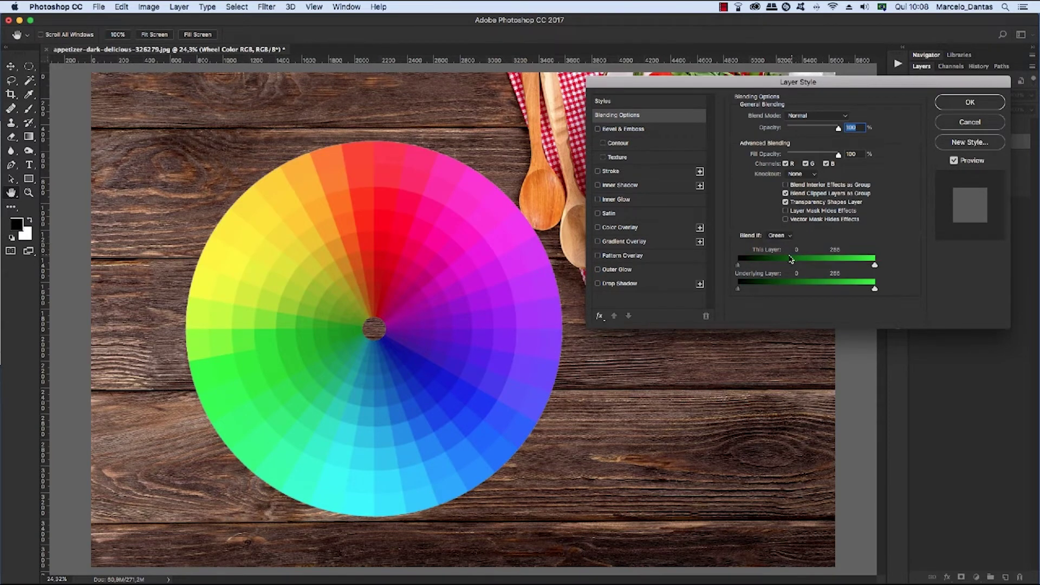
left_click_drag(875, 267, 863, 266)
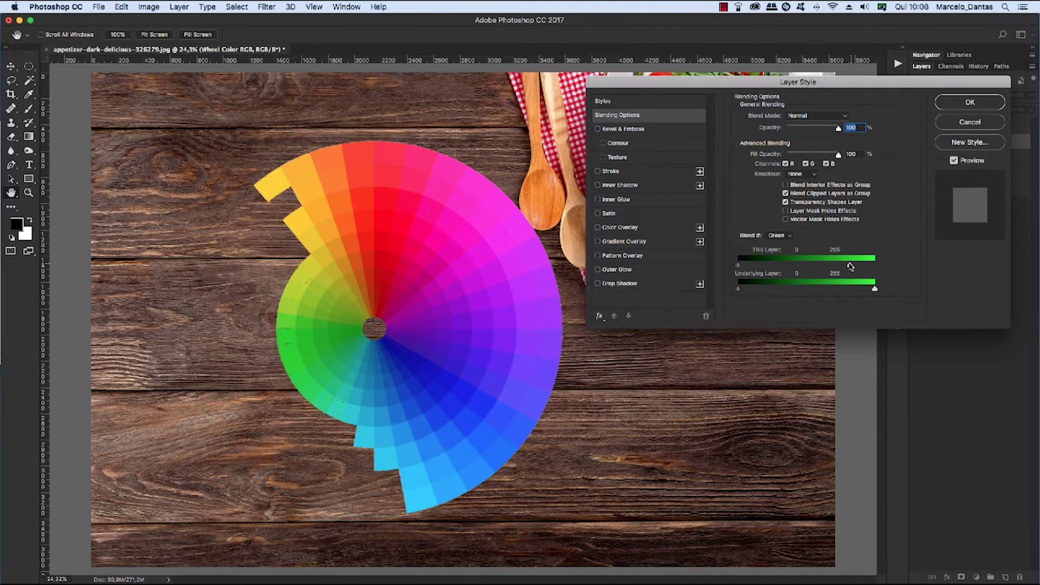
left_click_drag(863, 266, 874, 266)
mouse_move(739, 266)
left_mouse_down()
mouse_move(805, 273)
mouse_move(721, 263)
left_mouse_up()
left_click(778, 236)
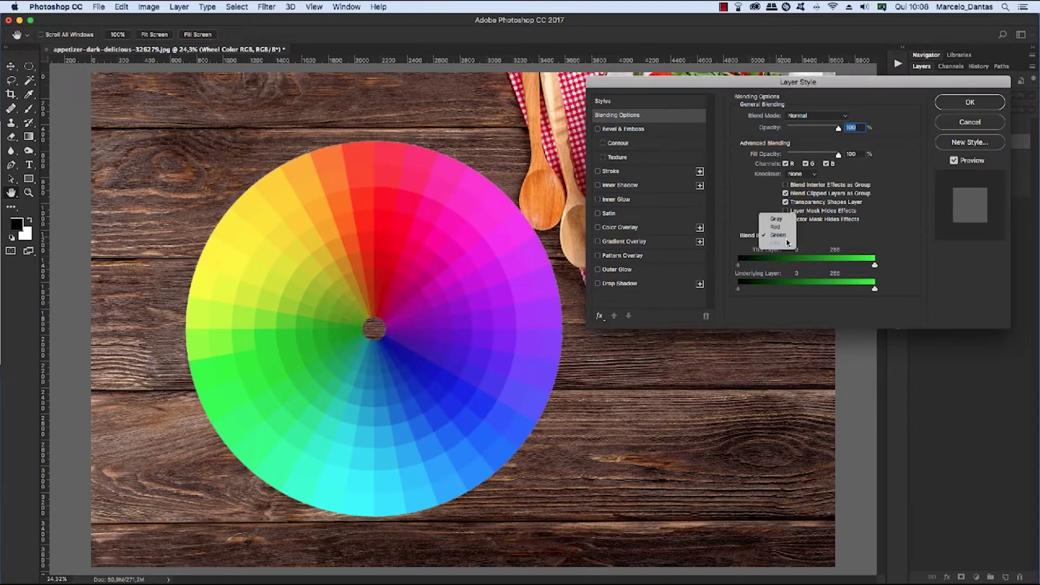
left_click(778, 244)
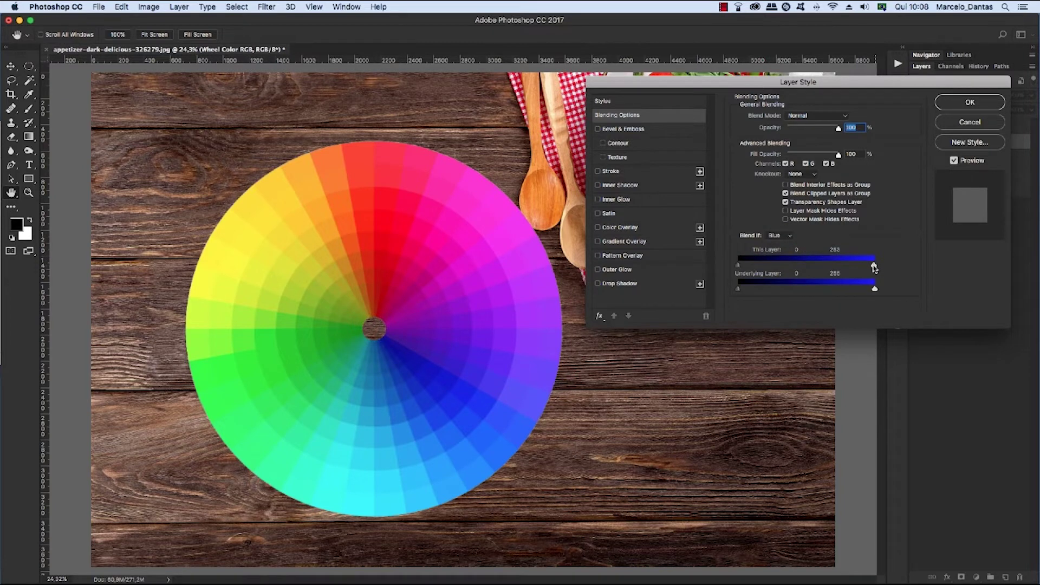
mouse_move(874, 266)
left_mouse_down()
mouse_move(832, 265)
mouse_move(874, 265)
left_mouse_up()
mouse_move(740, 266)
left_mouse_down()
mouse_move(790, 277)
mouse_move(740, 293)
left_mouse_up()
left_click_drag(874, 290, 874, 290)
mouse_move(746, 291)
left_mouse_down()
mouse_move(787, 295)
mouse_move(737, 292)
left_mouse_up()
left_click(789, 236)
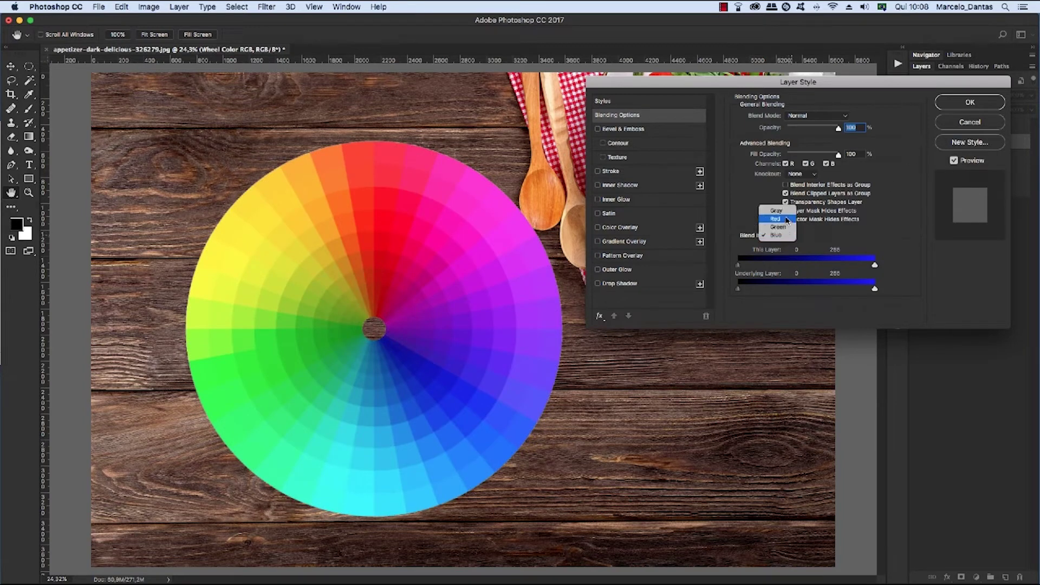
left_click(783, 214)
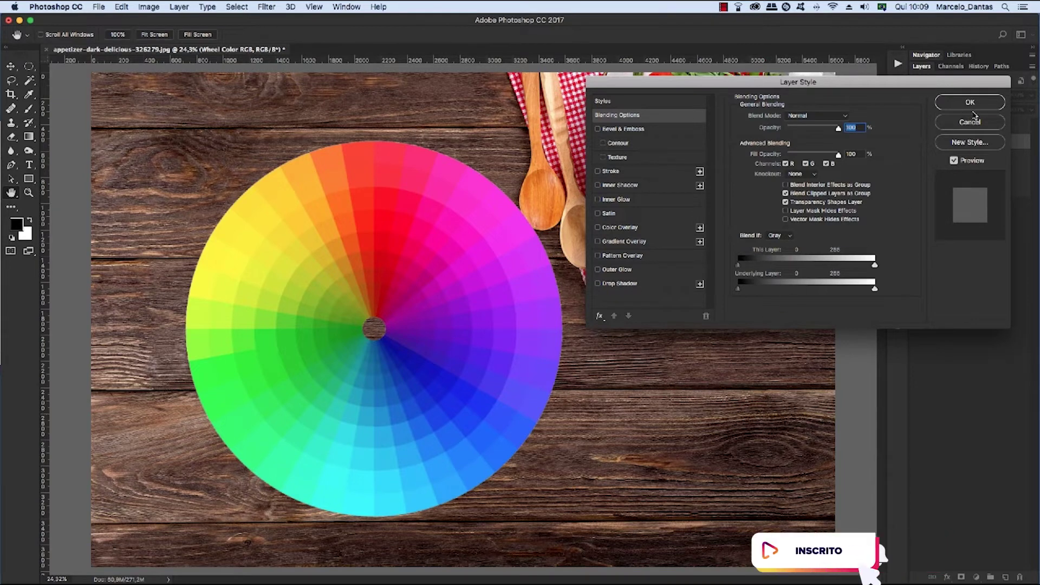
- Hide Wheel Color RGB, show Winter and Elevators, and open Winter's blending options
left_click(968, 106)
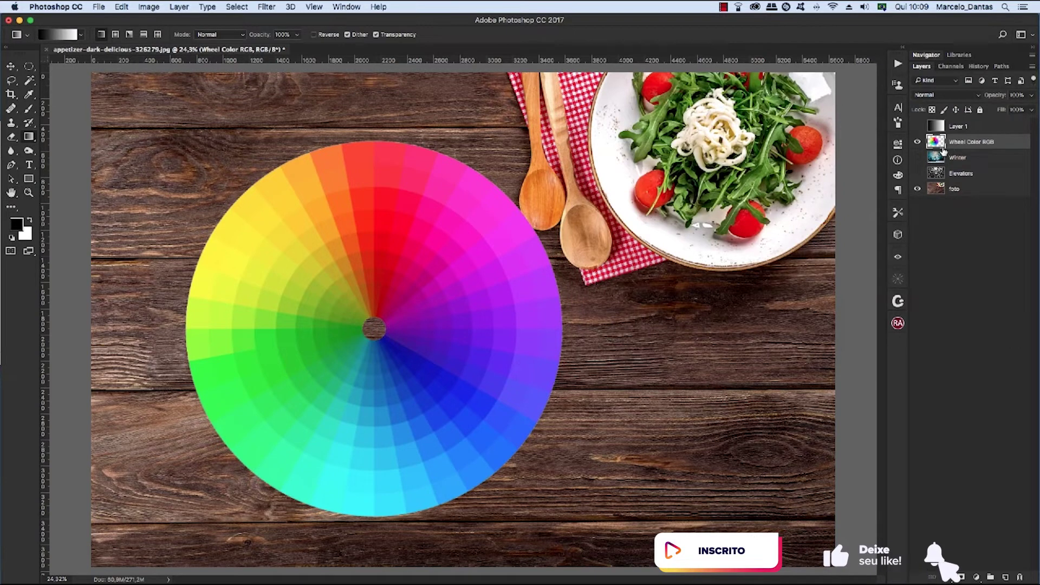
left_click(916, 142)
left_click_drag(919, 173, 917, 157)
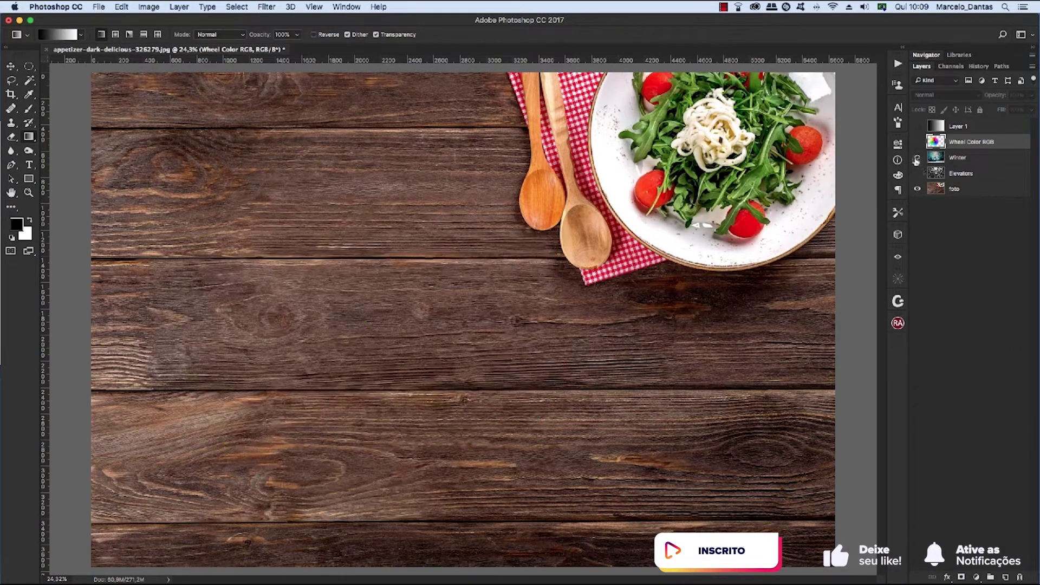
left_click(960, 160)
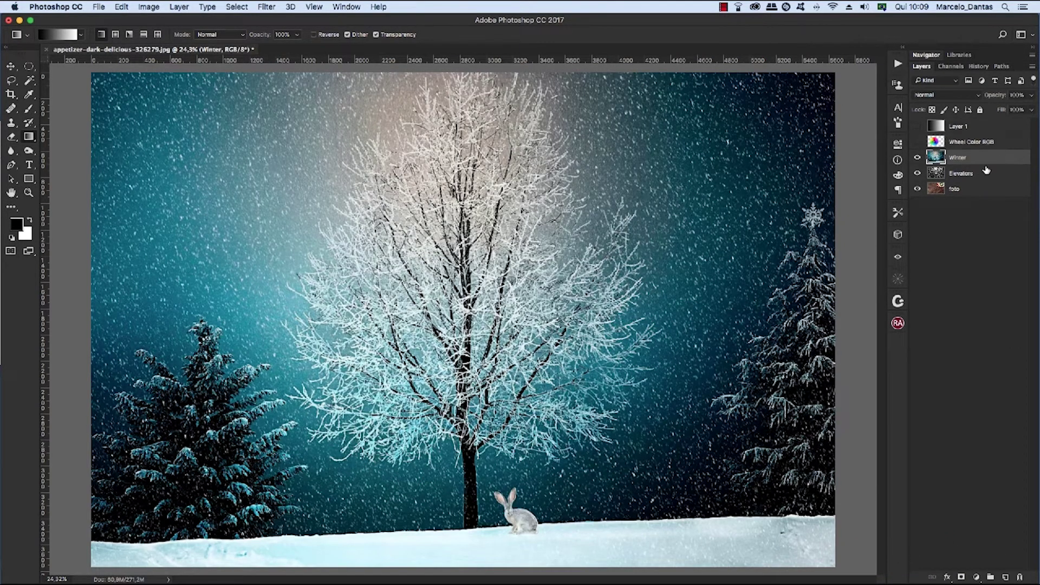
double_click(1008, 164)
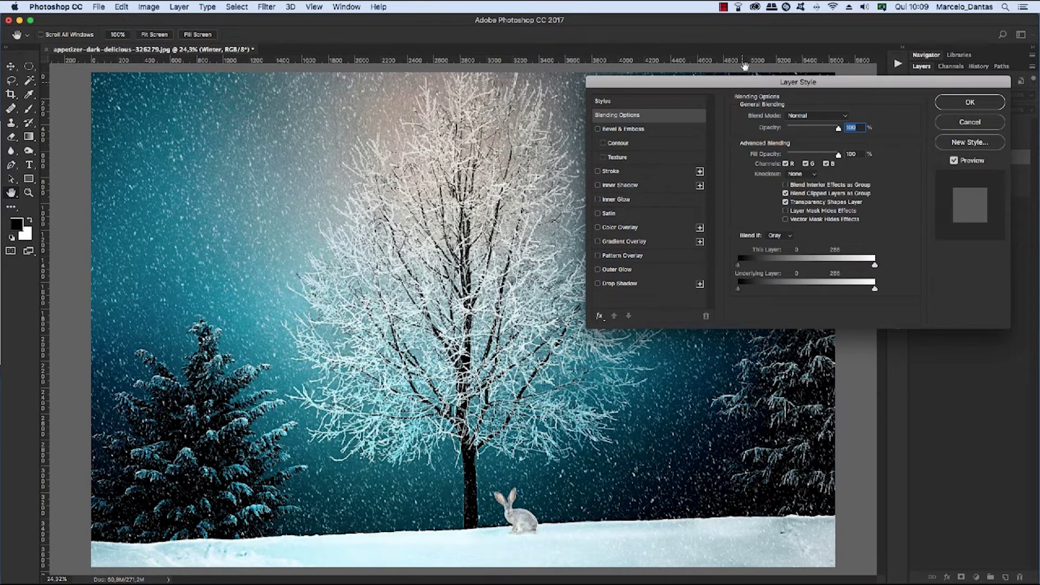
left_click_drag(744, 82, 788, 38)
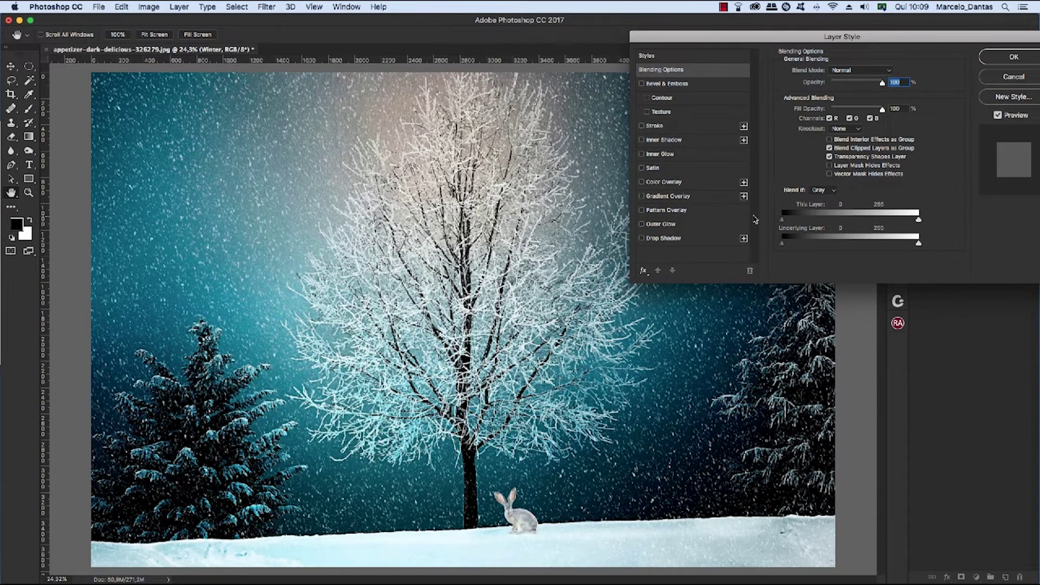
- Trial Winter's Blend If sliders to reveal Elevators, then reset them to full range
left_click_drag(782, 219, 861, 231)
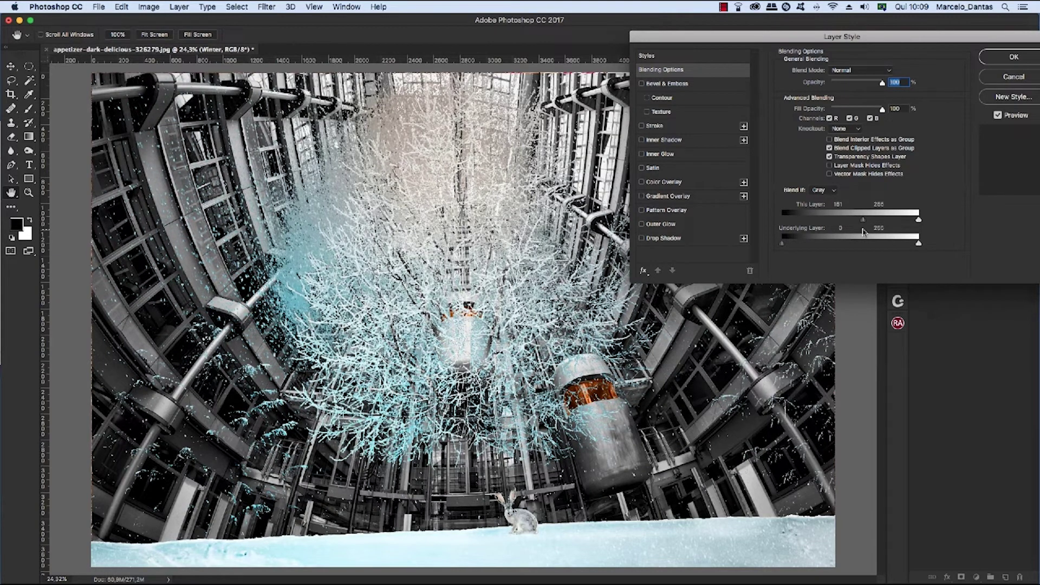
left_click_drag(863, 219, 783, 218)
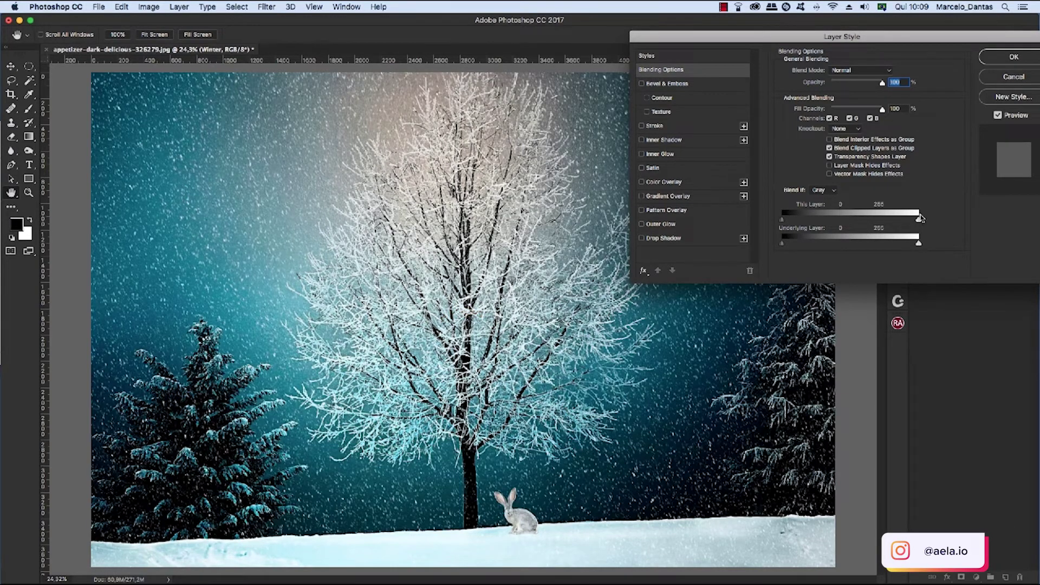
mouse_move(919, 223)
left_mouse_down()
mouse_move(841, 217)
mouse_move(919, 217)
left_mouse_up()
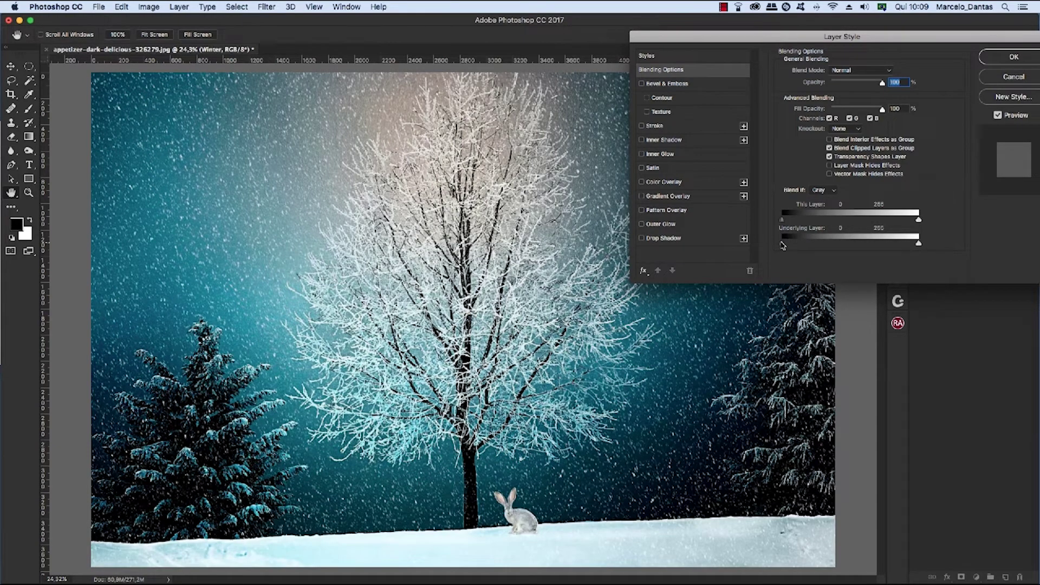
left_click_drag(782, 245, 807, 251)
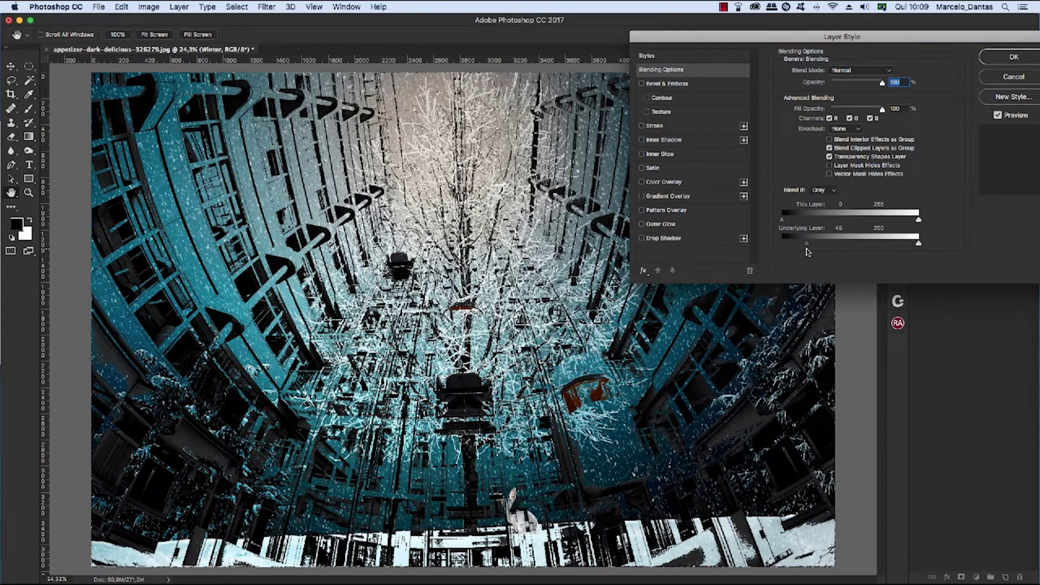
left_click_drag(808, 252, 782, 249)
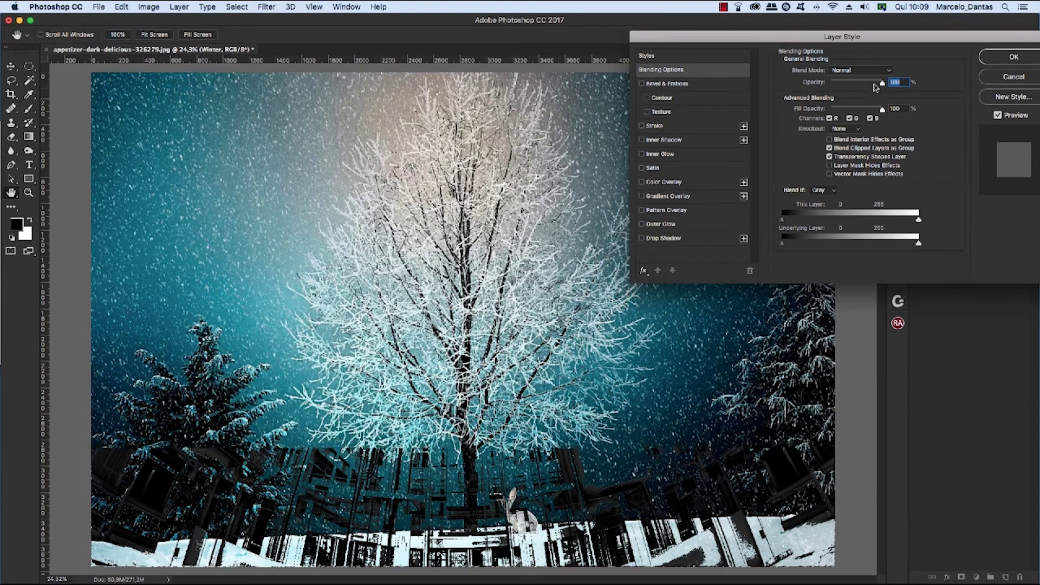
left_click_drag(875, 36, 760, 36)
- Hide Winter and Elevators, then add 'Blend if' text on the wood and position it
left_click(898, 77)
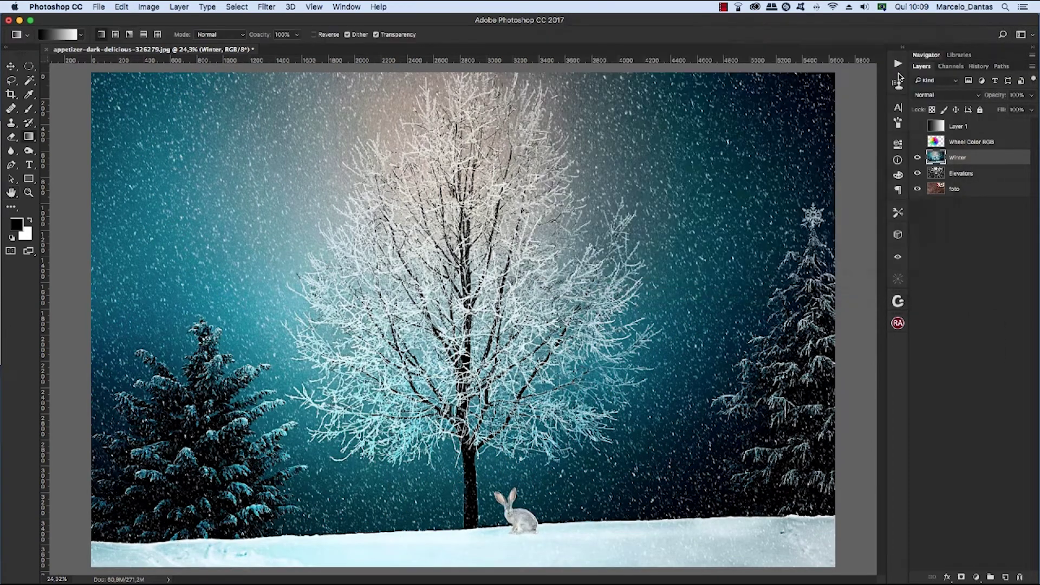
left_click_drag(918, 158, 917, 175)
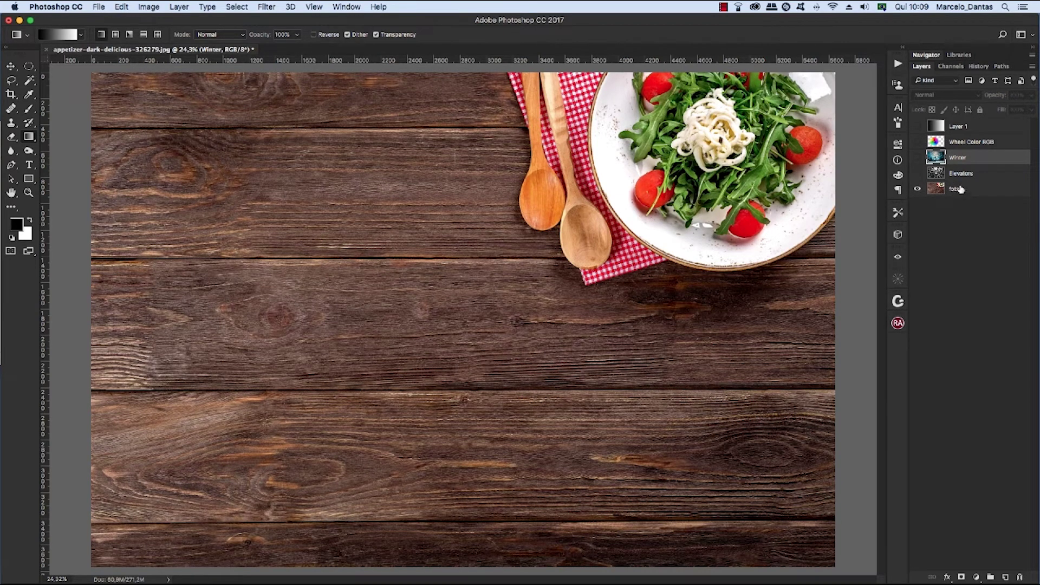
left_click(975, 128)
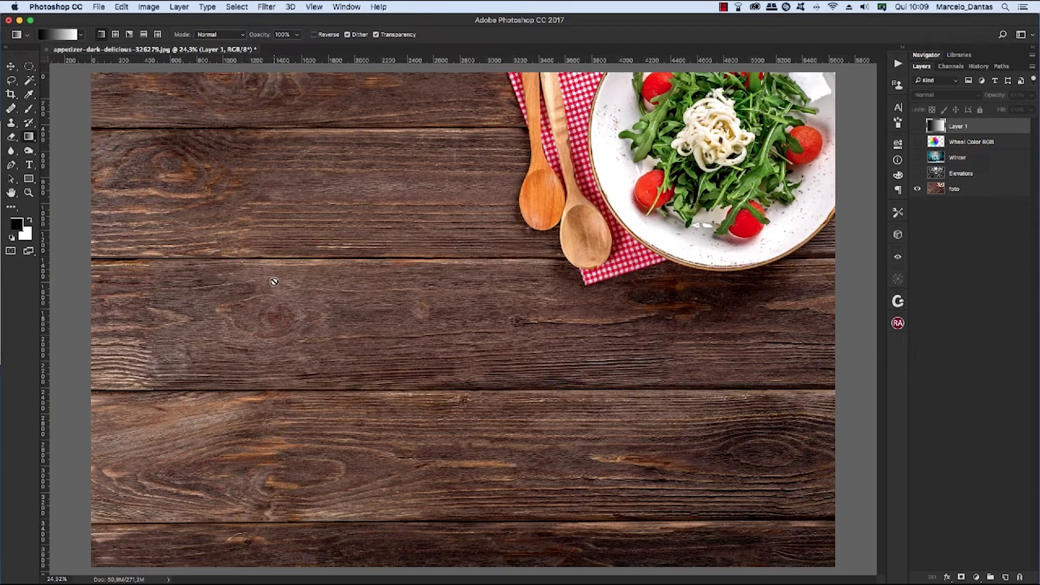
key("t")
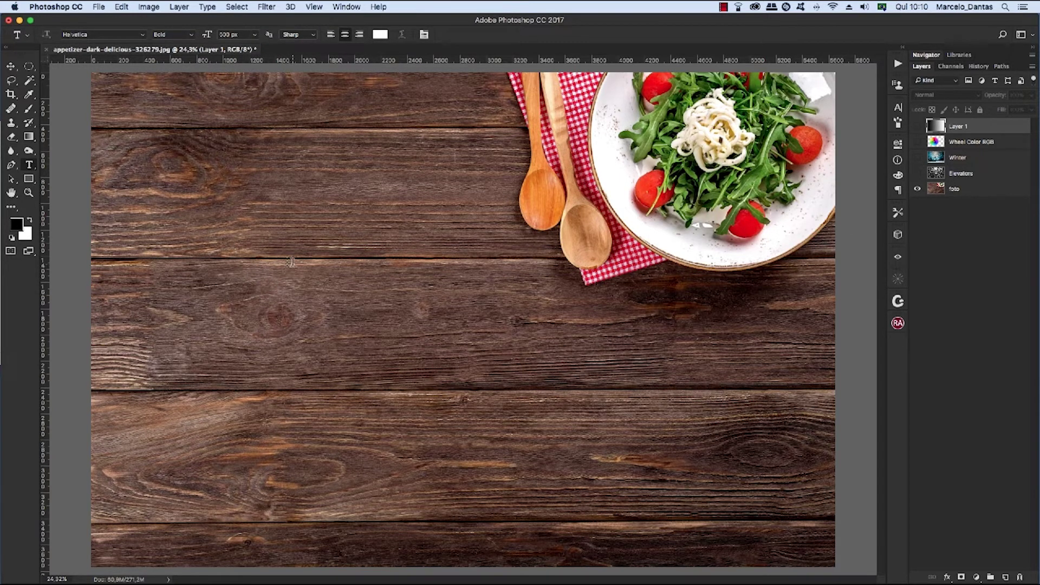
left_click(293, 262)
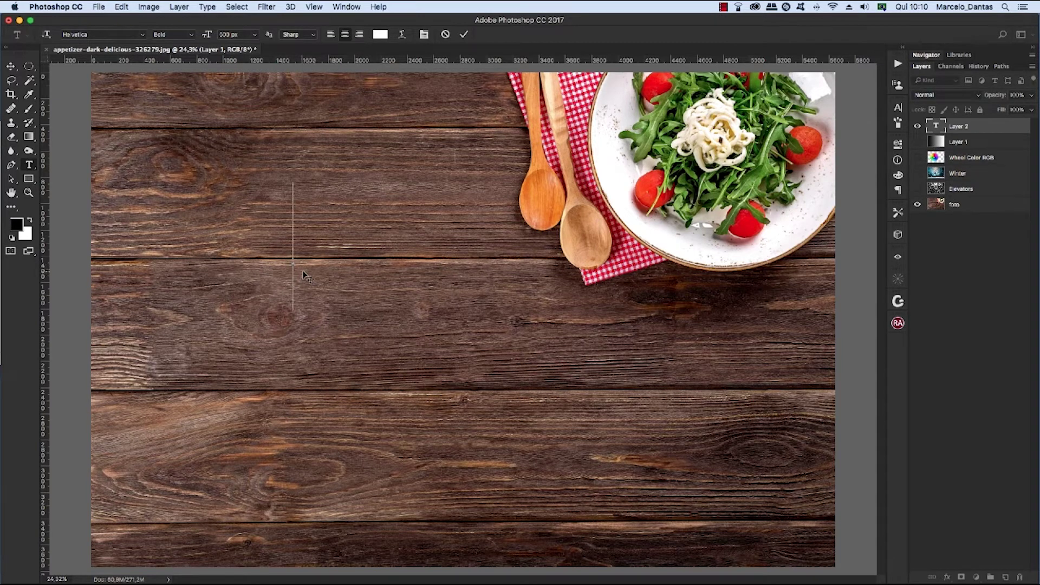
type("B")
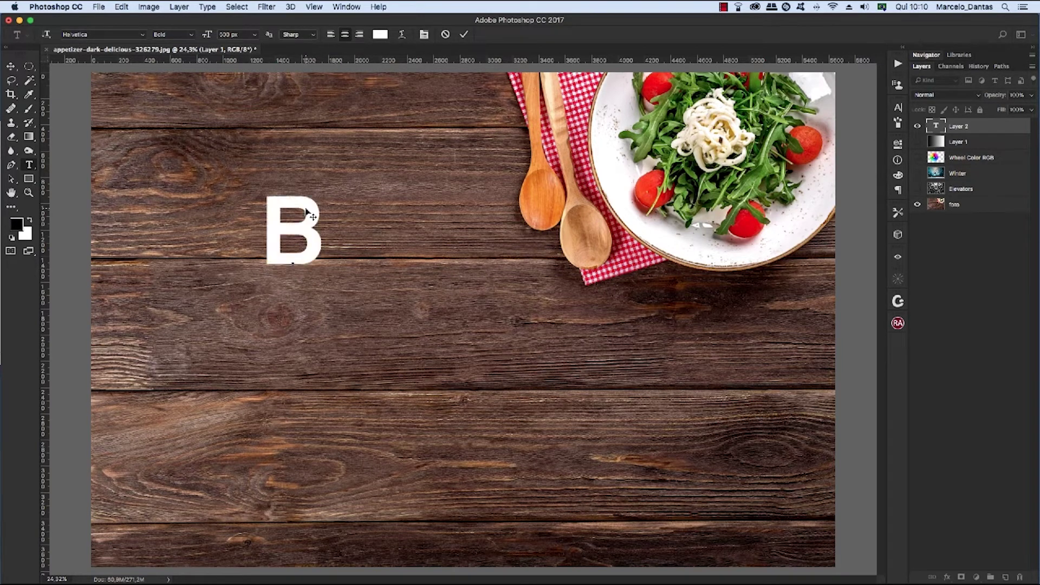
type("lend")
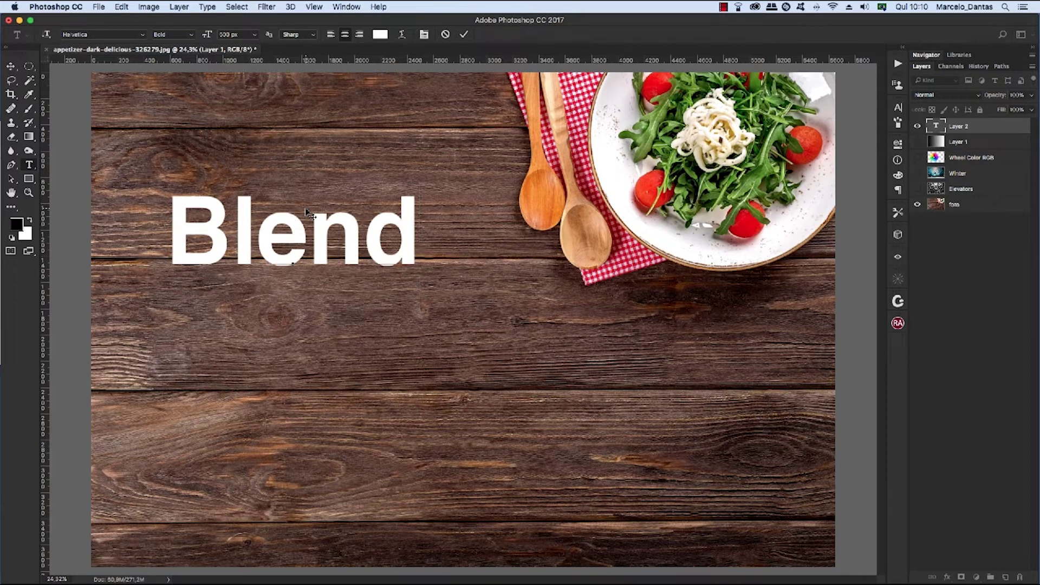
type(" if")
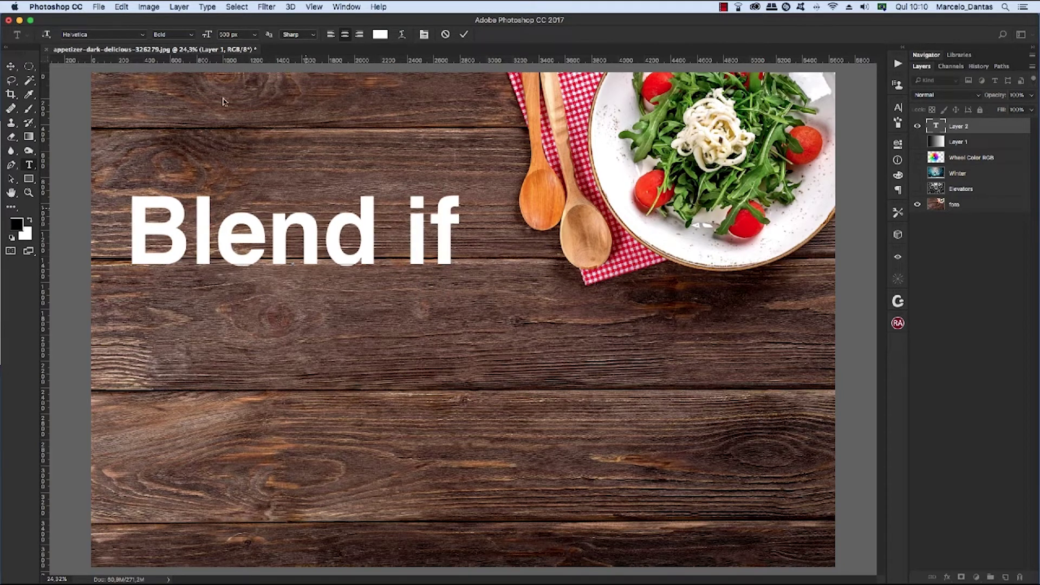
left_click(461, 36)
left_click(463, 37)
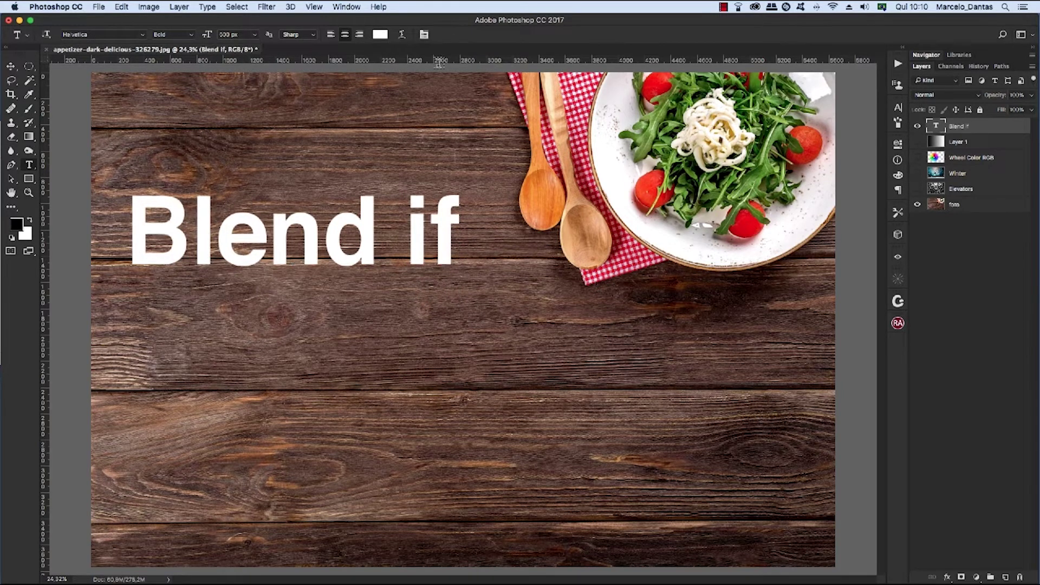
key("v")
mouse_move(338, 232)
left_mouse_down()
mouse_move(341, 265)
mouse_move(354, 257)
left_mouse_up()
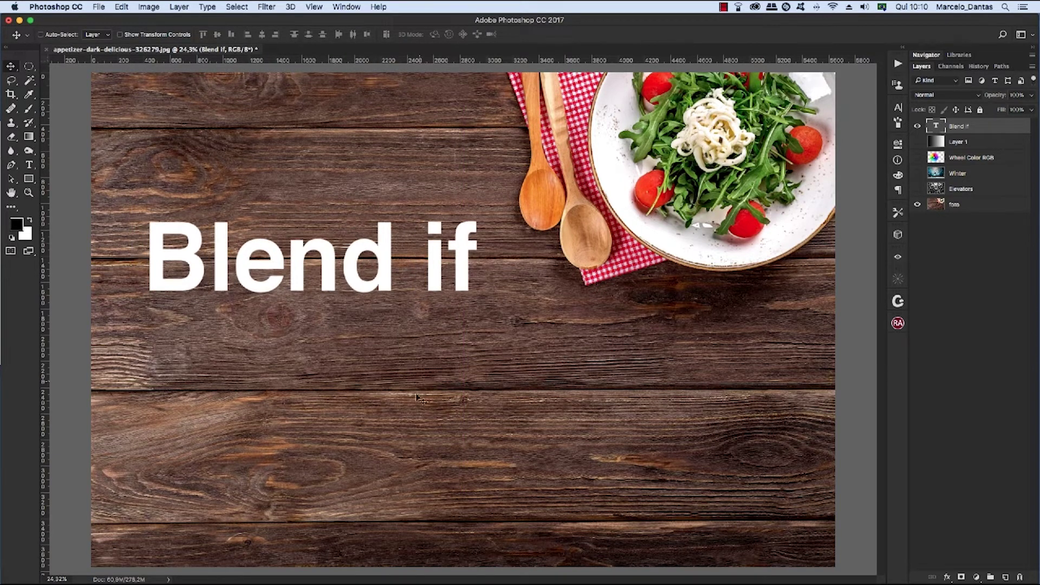
- Add a smaller 'Design Club' text line below 'Blend if'
key("t")
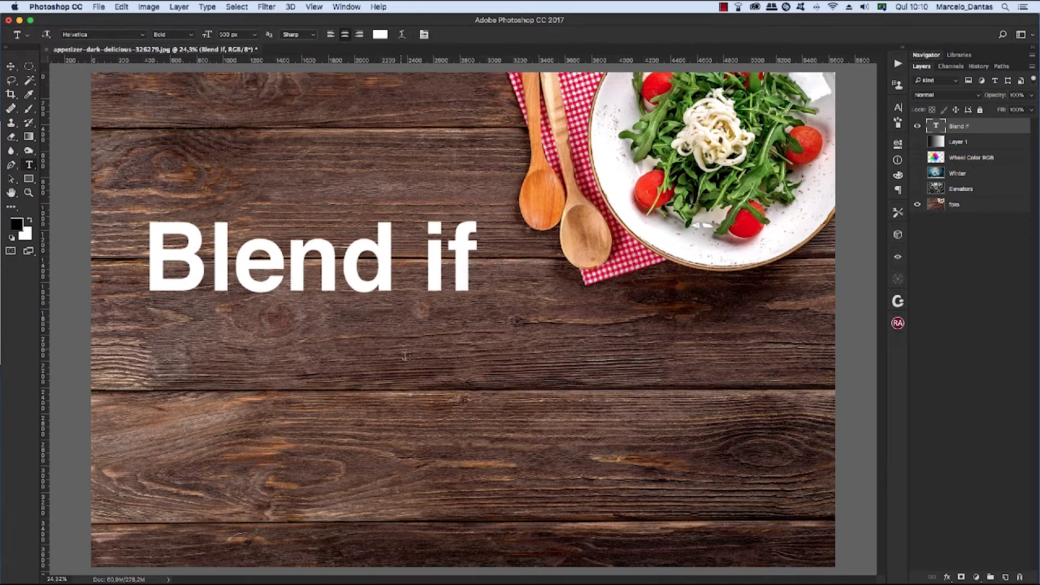
left_click(405, 394)
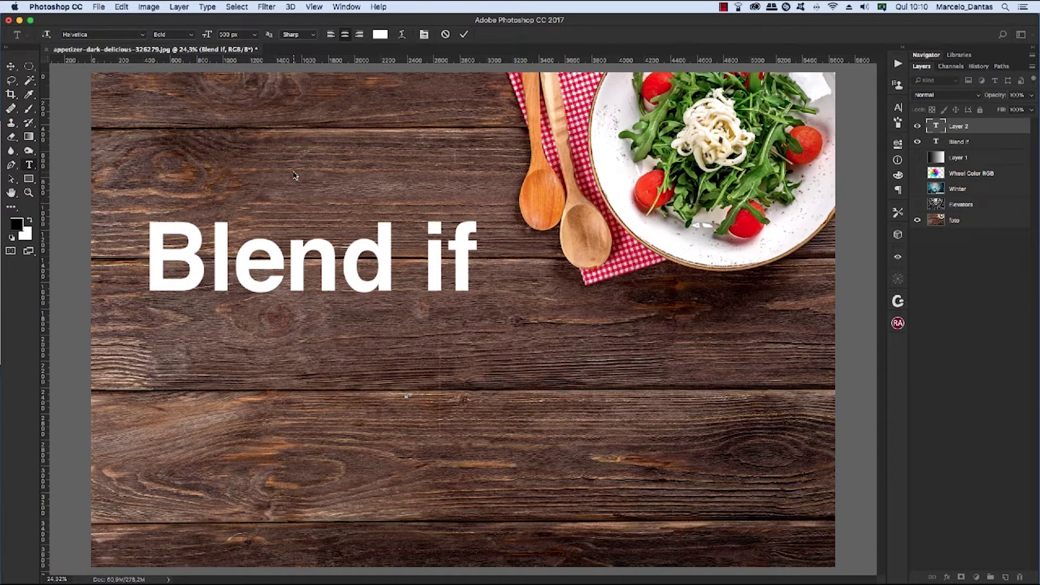
type("Design")
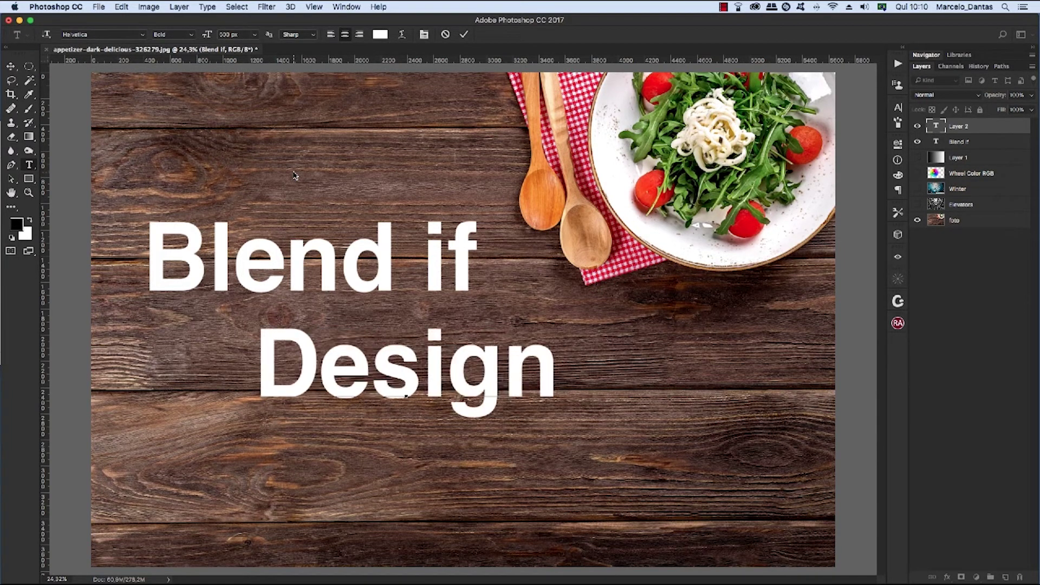
type(" Clu")
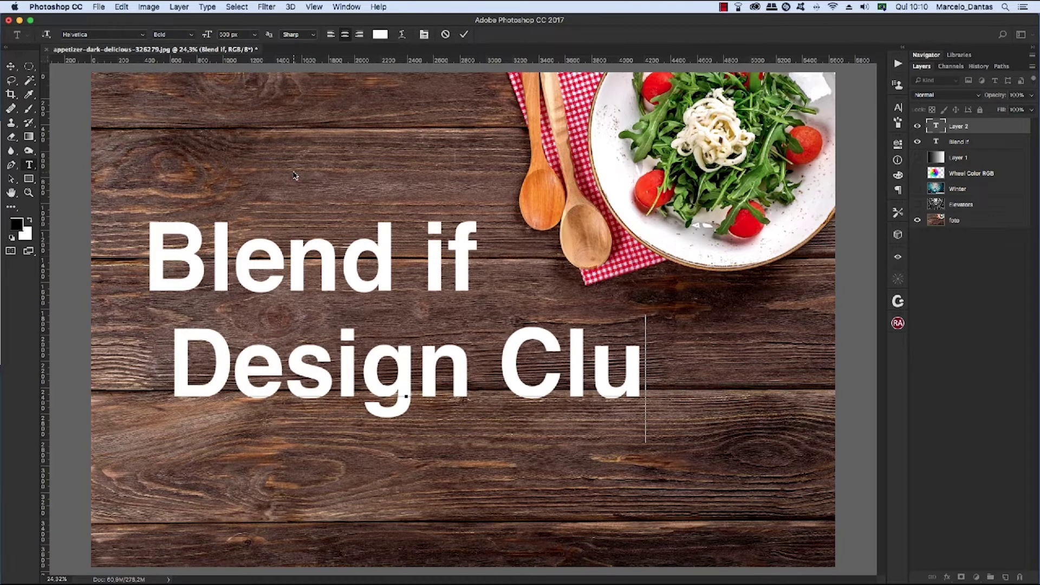
type("b")
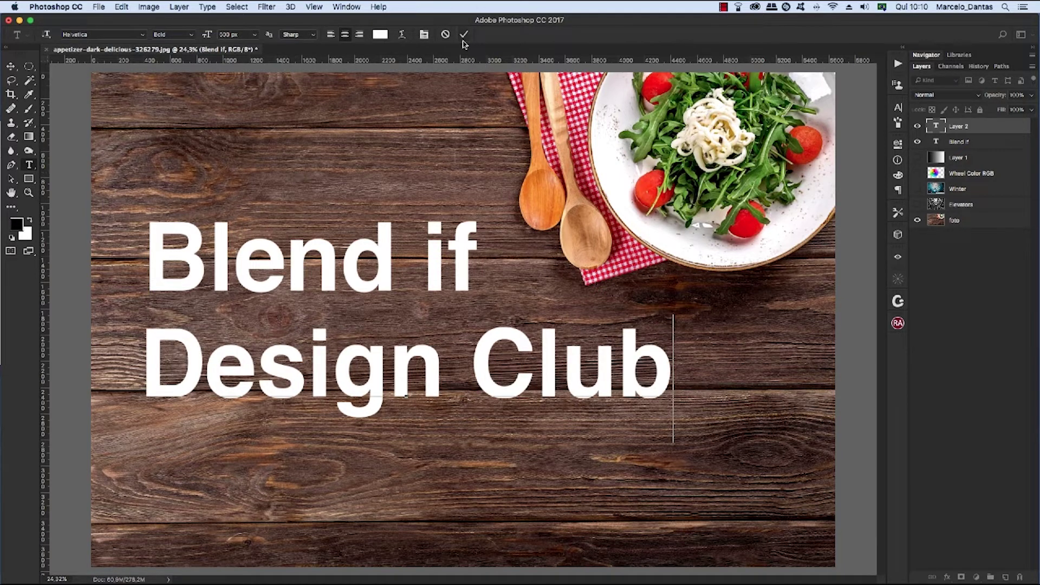
left_click_drag(211, 36, 208, 37)
key("super+a")
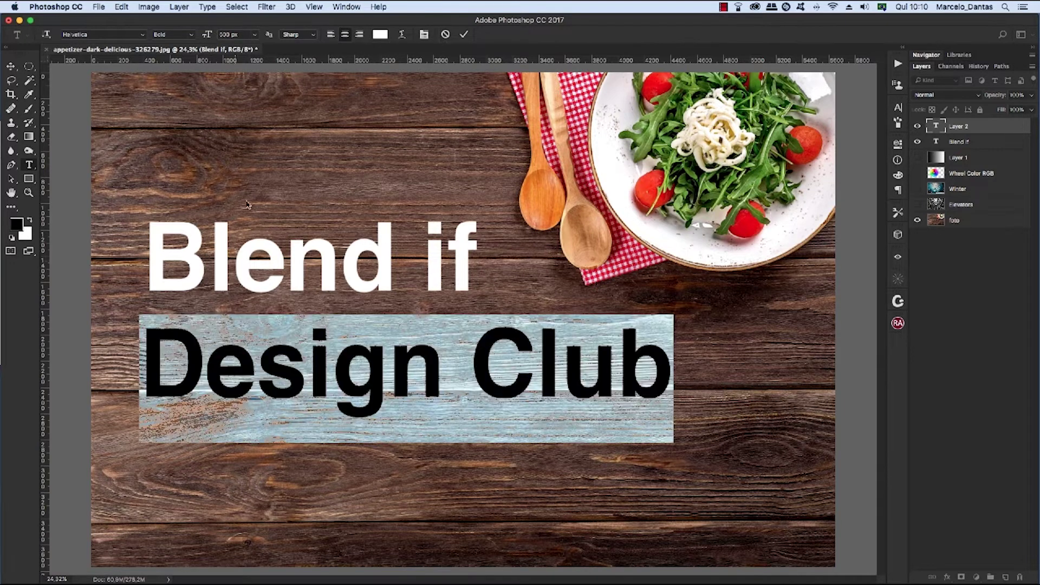
mouse_move(209, 41)
left_mouse_down()
mouse_move(165, 51)
mouse_move(196, 35)
left_mouse_up()
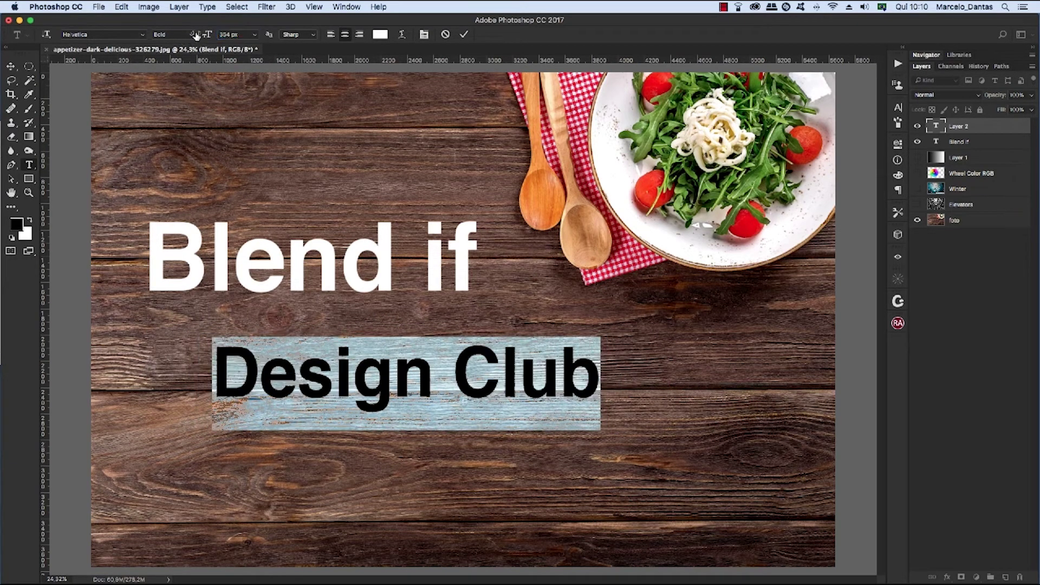
left_click(464, 35)
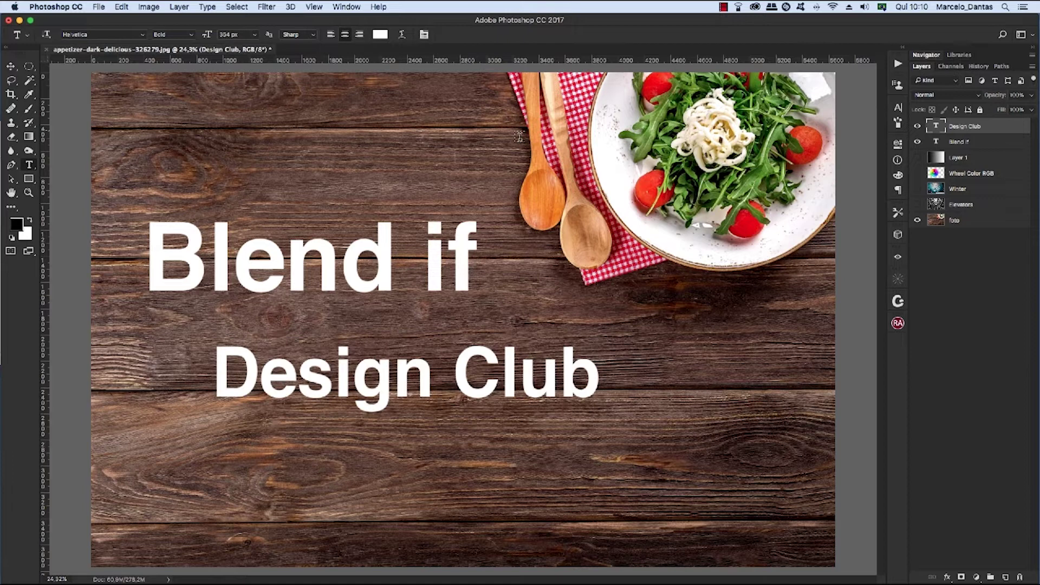
left_click(968, 144)
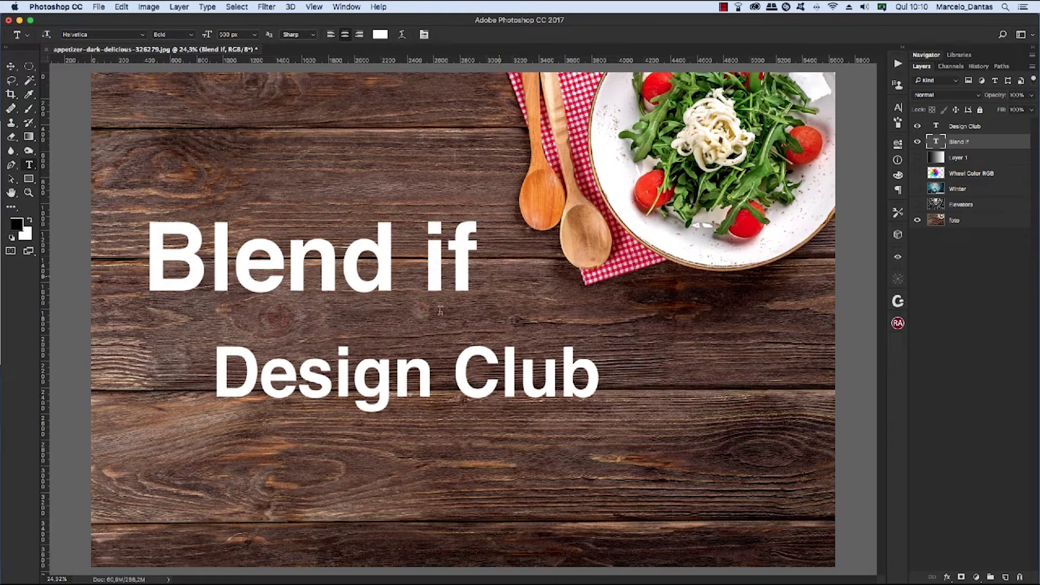
- Drag 'Blend if' Underlying Layer black slider right so dark wood grain shows through
double_click(1010, 145)
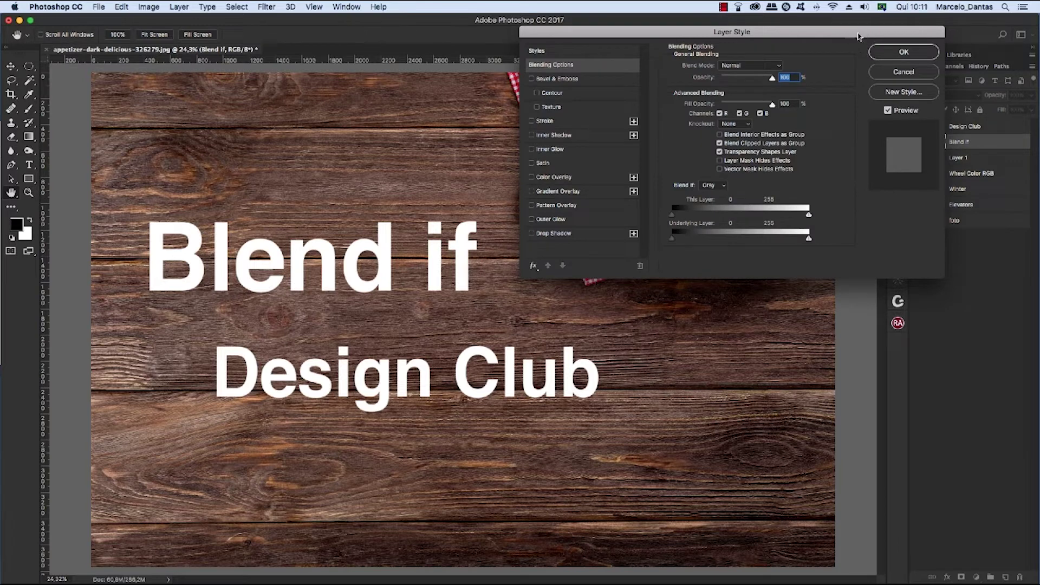
left_click_drag(858, 36, 924, 43)
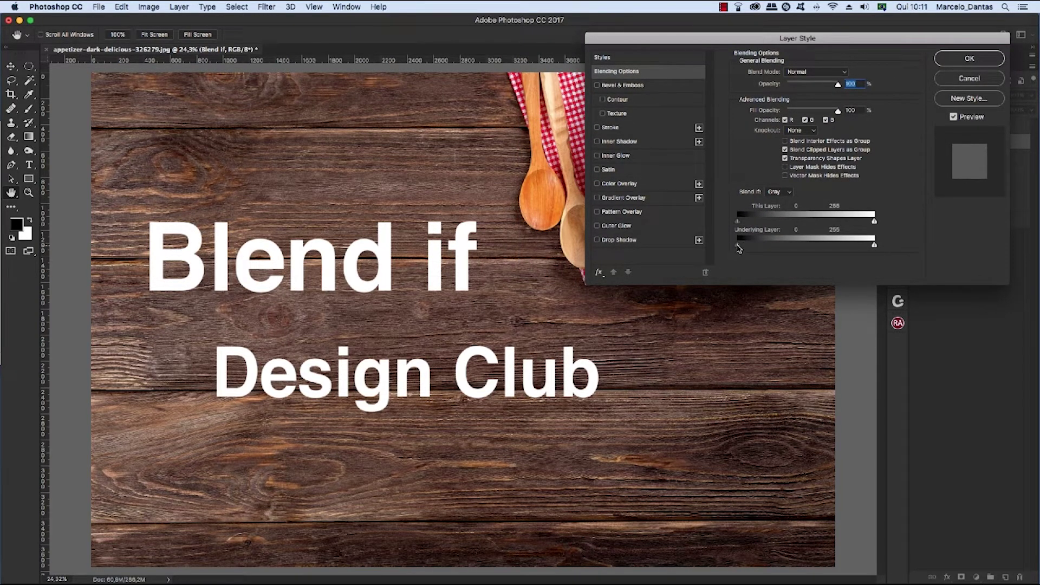
mouse_move(737, 245)
left_mouse_down()
mouse_move(814, 252)
mouse_move(774, 249)
left_mouse_up()
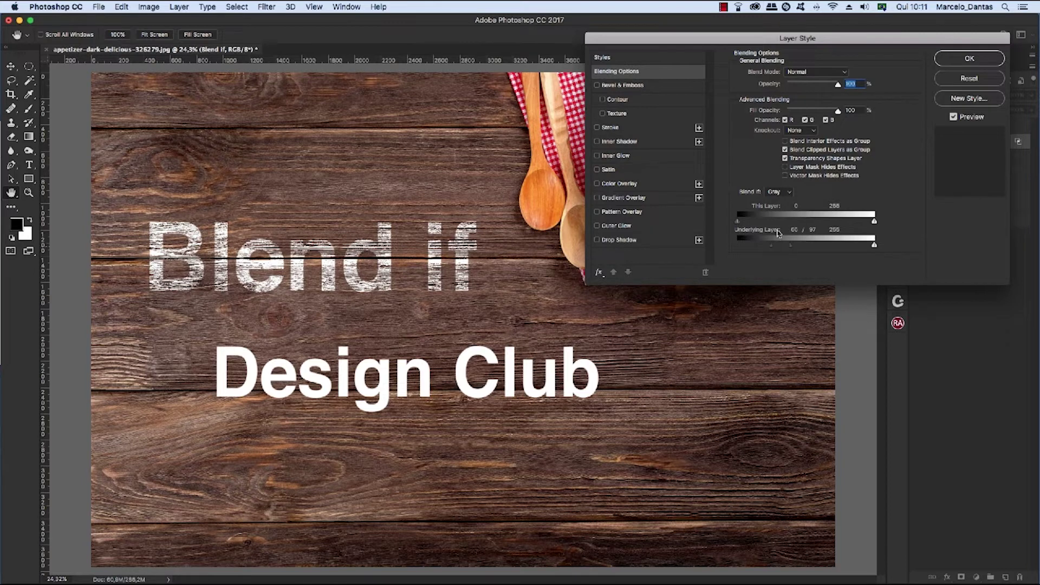
left_click(960, 61)
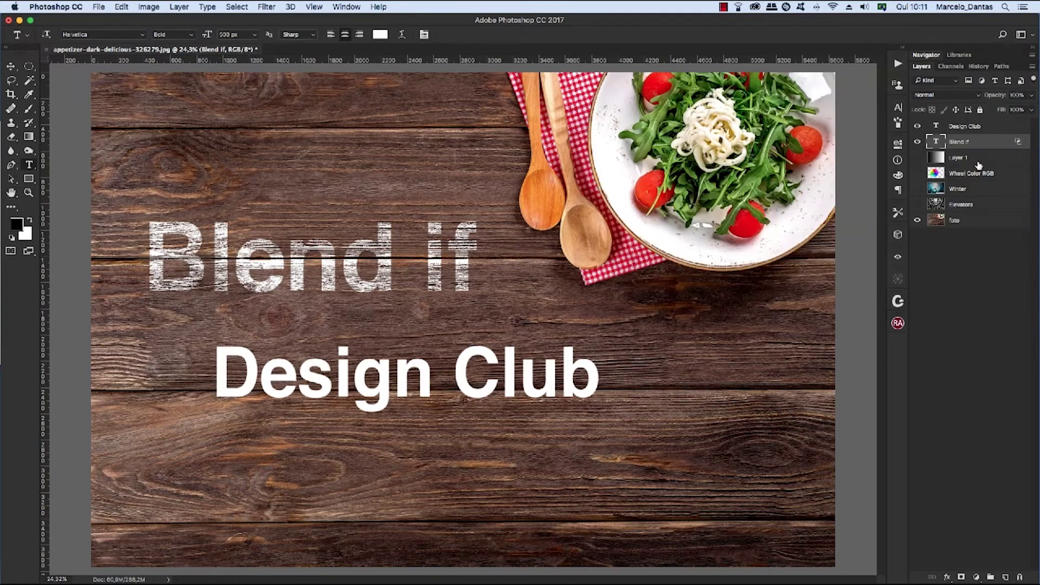
- Split and adjust Design Club's Underlying Layer black slider so wood texture shows through
left_click(976, 127)
double_click(997, 130)
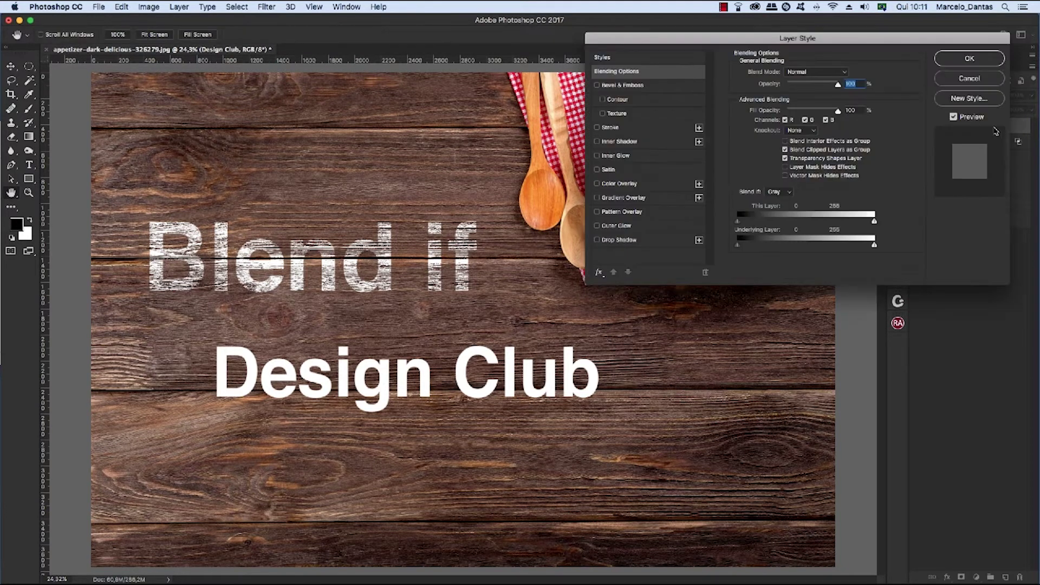
key("alt")
mouse_move(874, 222)
left_mouse_down()
mouse_move(864, 224)
mouse_move(895, 235)
left_mouse_up()
mouse_move(735, 222)
left_mouse_down()
mouse_move(722, 228)
mouse_move(756, 250)
left_mouse_up()
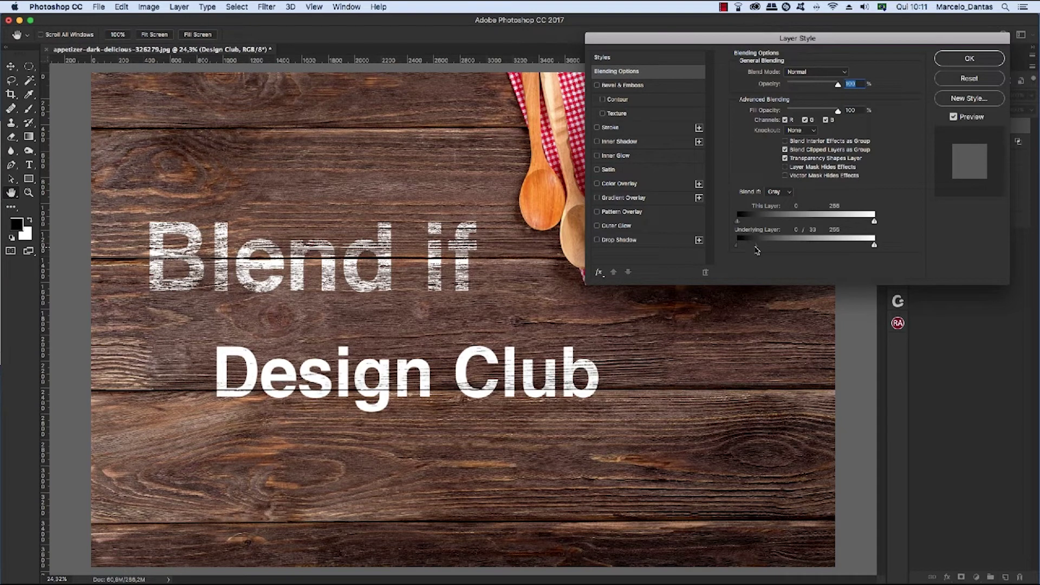
mouse_move(756, 250)
left_mouse_down()
mouse_move(795, 248)
mouse_move(736, 249)
left_mouse_up()
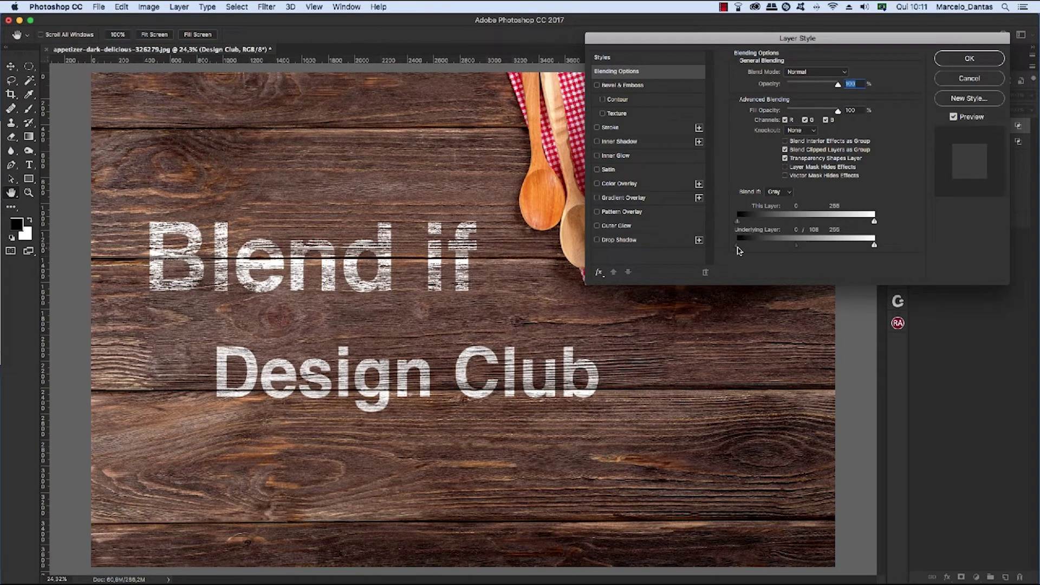
left_click_drag(738, 249, 771, 250)
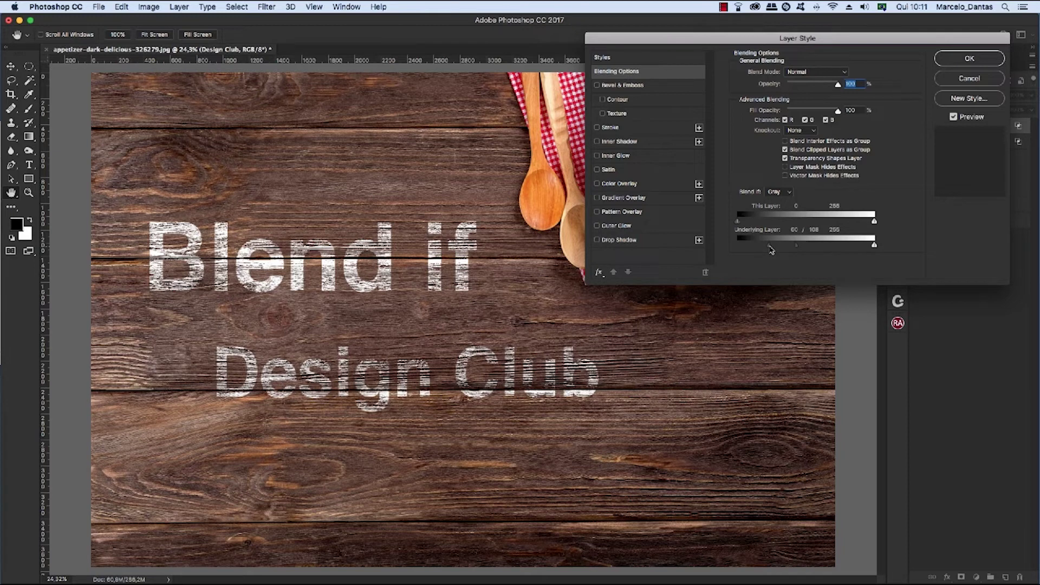
left_click(969, 59)
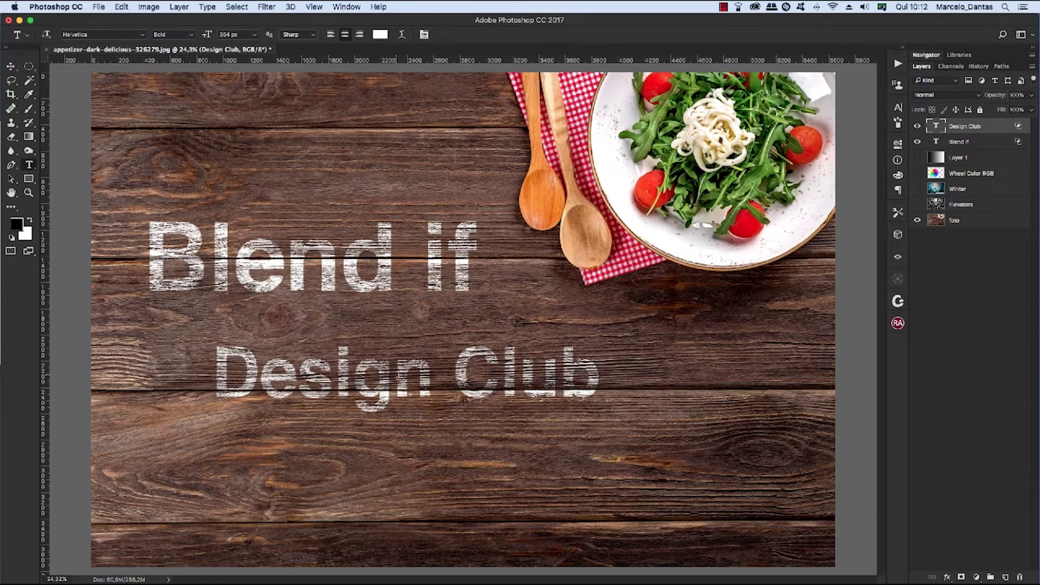
- Move 'Design Club' lower-left and 'Blend if' slightly up, then open the adjustment layer list
key("v")
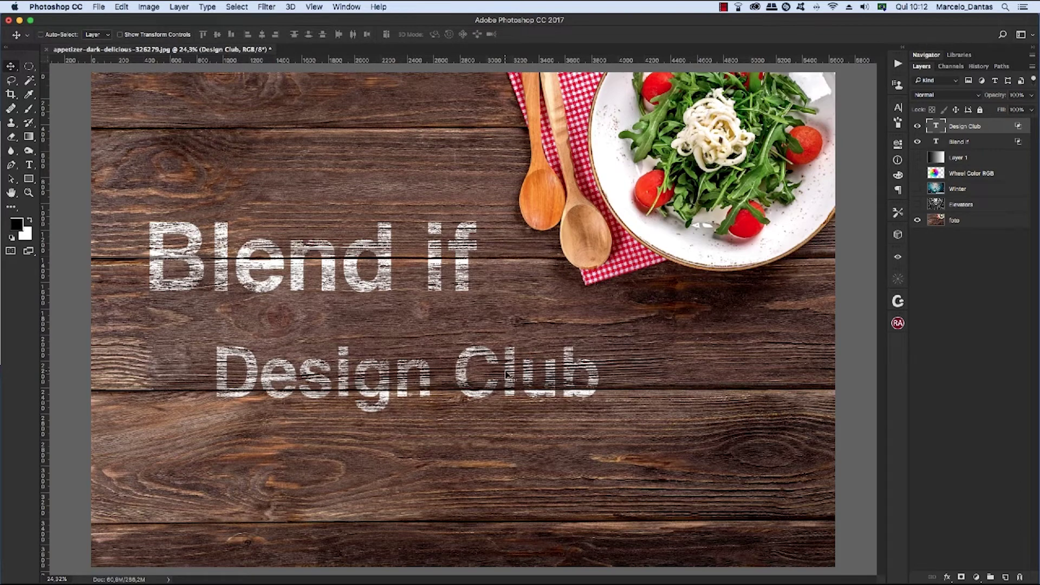
mouse_move(506, 374)
left_mouse_down()
mouse_move(508, 521)
mouse_move(464, 432)
mouse_move(471, 407)
mouse_move(675, 385)
mouse_move(615, 380)
left_mouse_up()
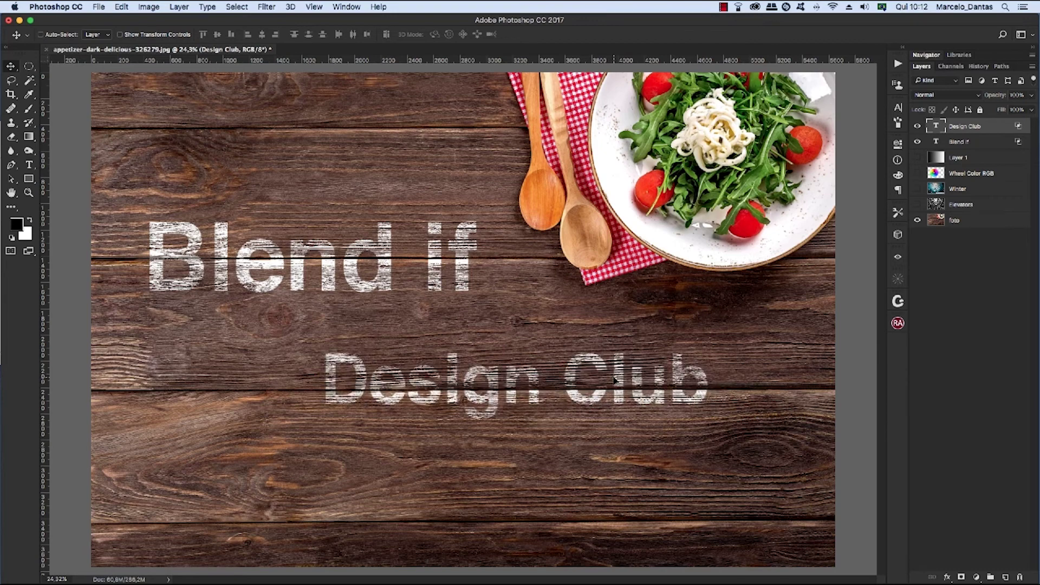
left_click(962, 141)
mouse_move(368, 256)
left_mouse_down()
mouse_move(363, 131)
mouse_move(358, 254)
mouse_move(371, 248)
left_mouse_up()
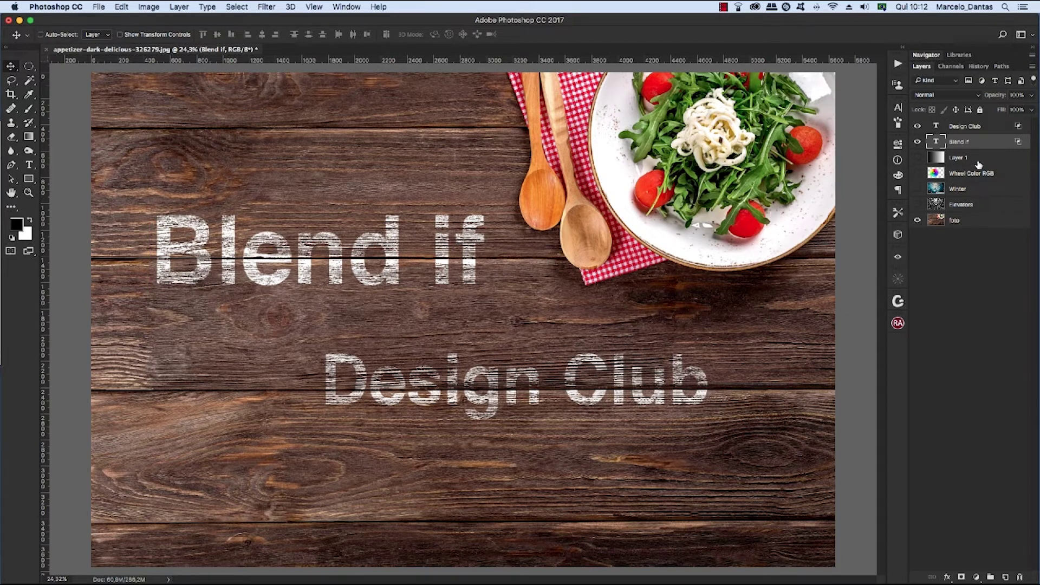
left_click(975, 130)
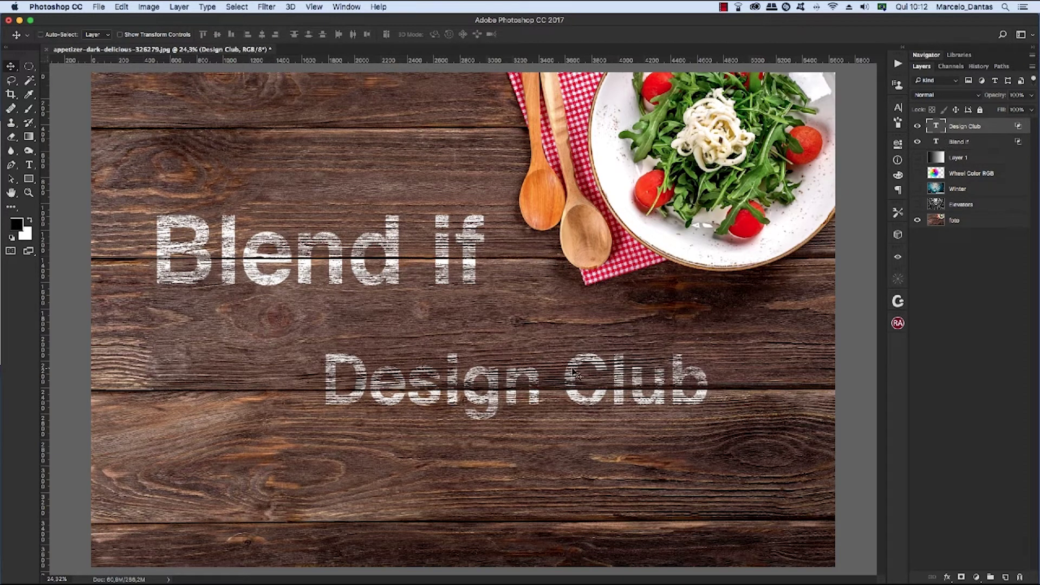
mouse_move(571, 372)
left_mouse_down()
mouse_move(558, 382)
mouse_move(503, 380)
left_mouse_up()
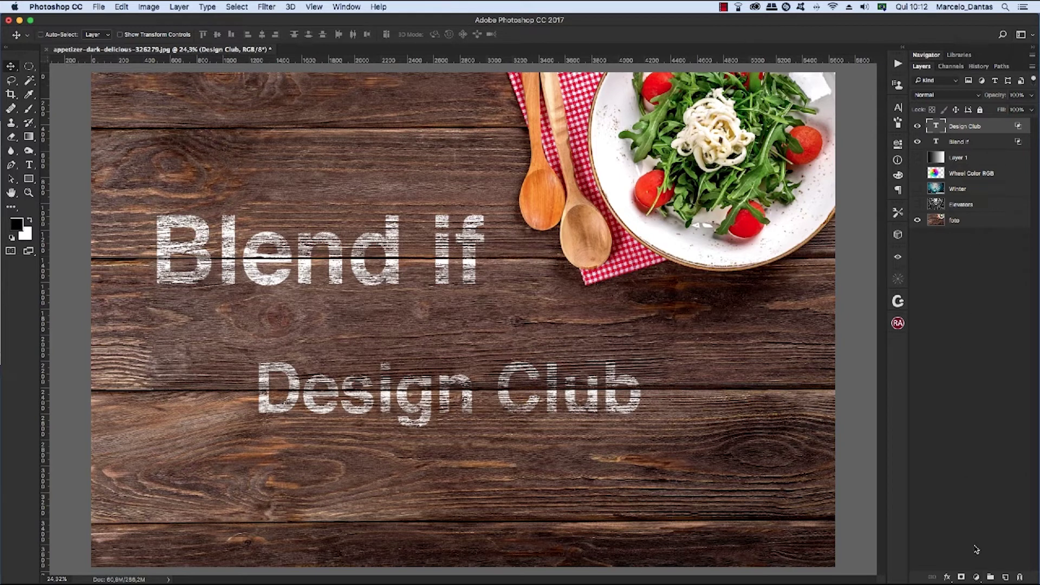
left_click(978, 578)
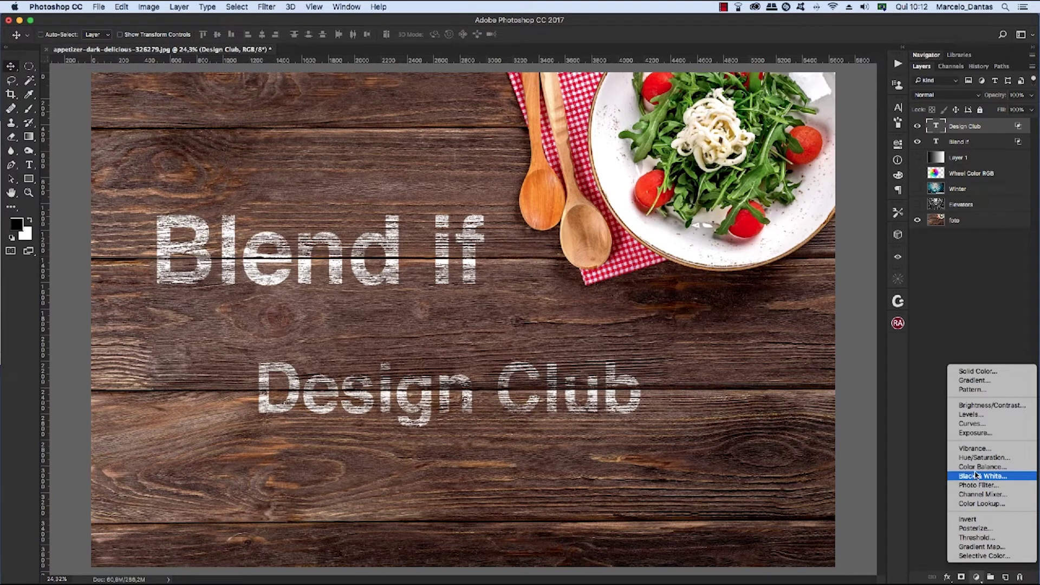
- Add a Color Balance layer shifting midtones toward cyan and blue to grey the wood
left_click(975, 466)
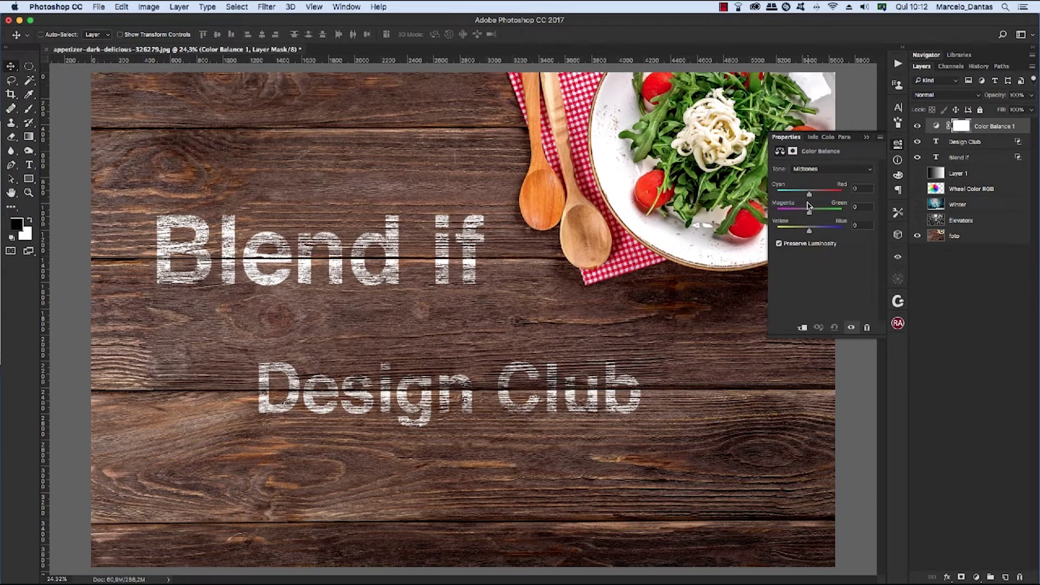
left_click_drag(810, 195, 794, 196)
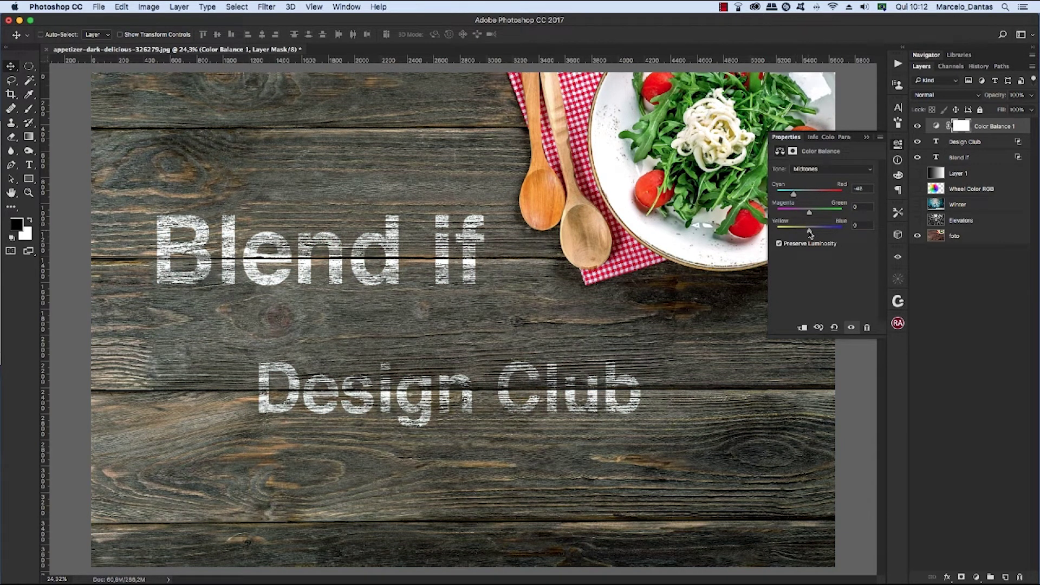
left_click_drag(810, 233, 820, 236)
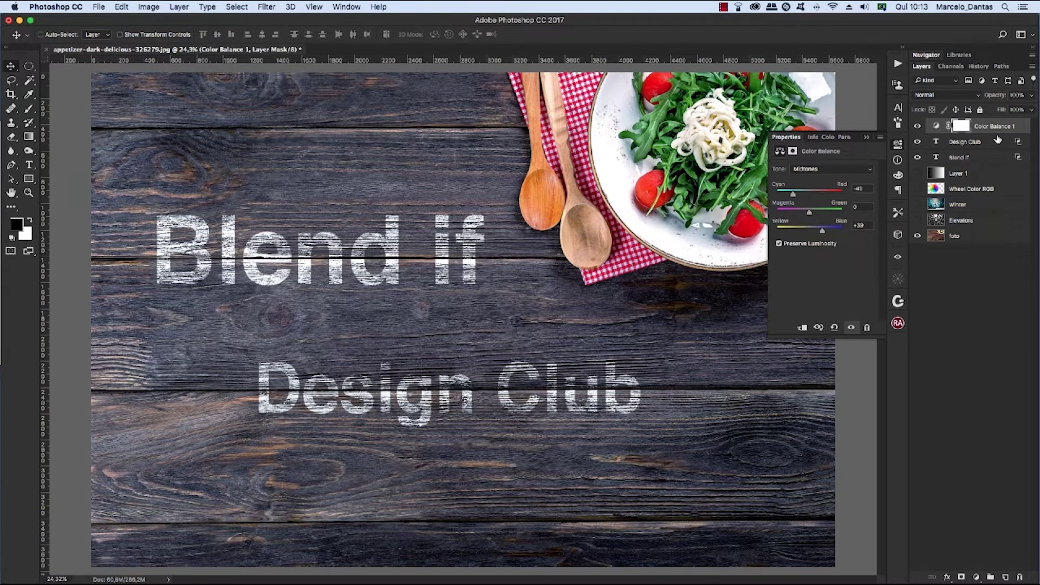
left_click(1012, 130)
- Open Color Balance 1's blending options and trial the This Layer highlight slider
double_click(1015, 128)
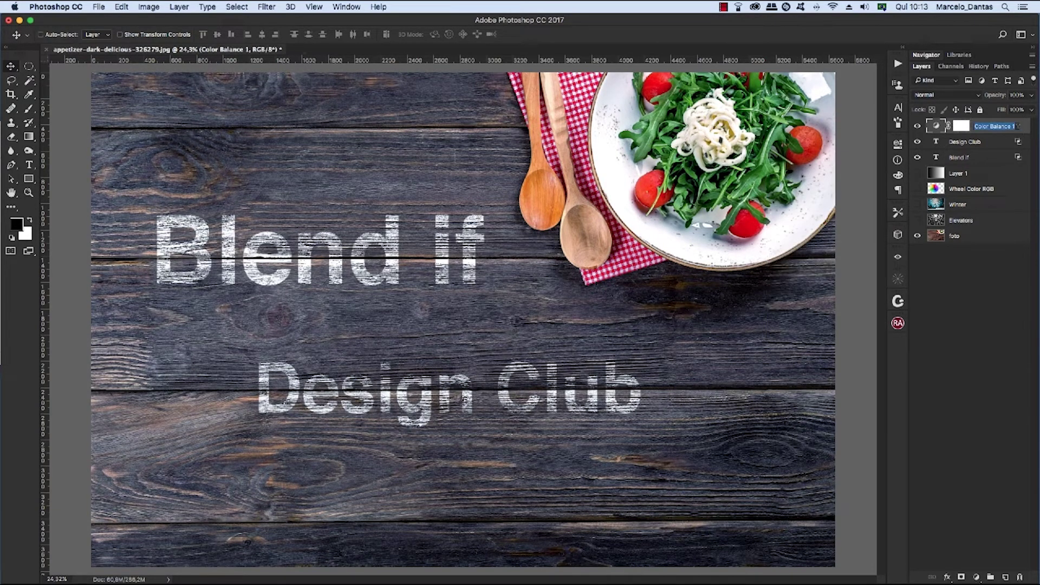
double_click(1023, 132)
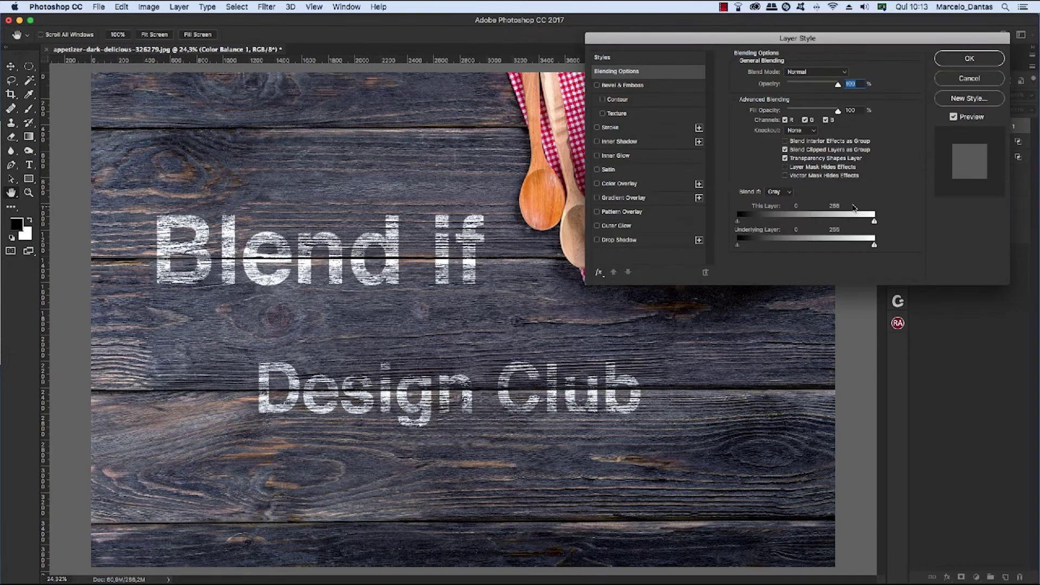
left_click_drag(854, 46, 926, 63)
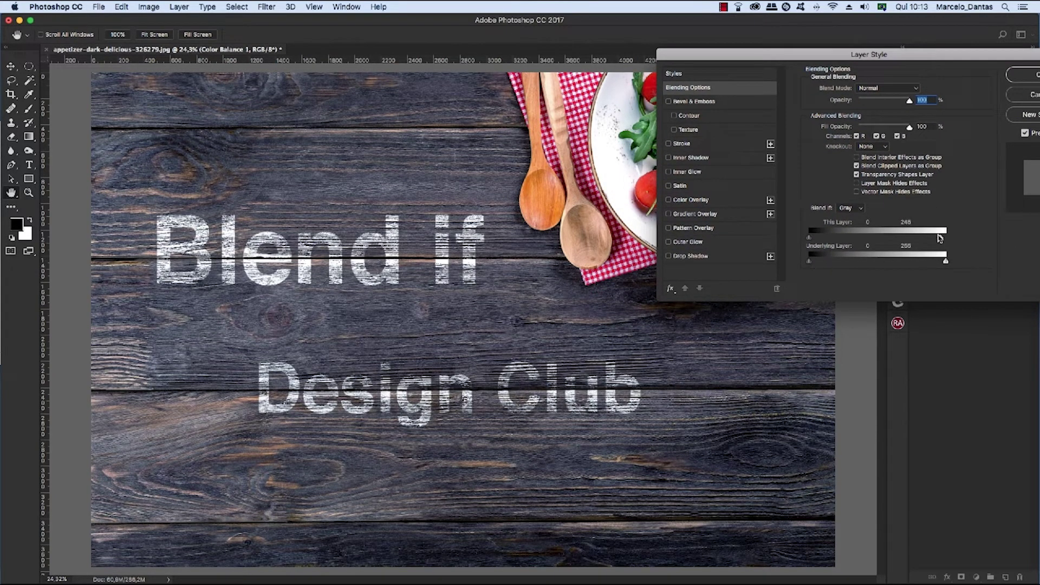
left_click_drag(945, 237, 853, 239)
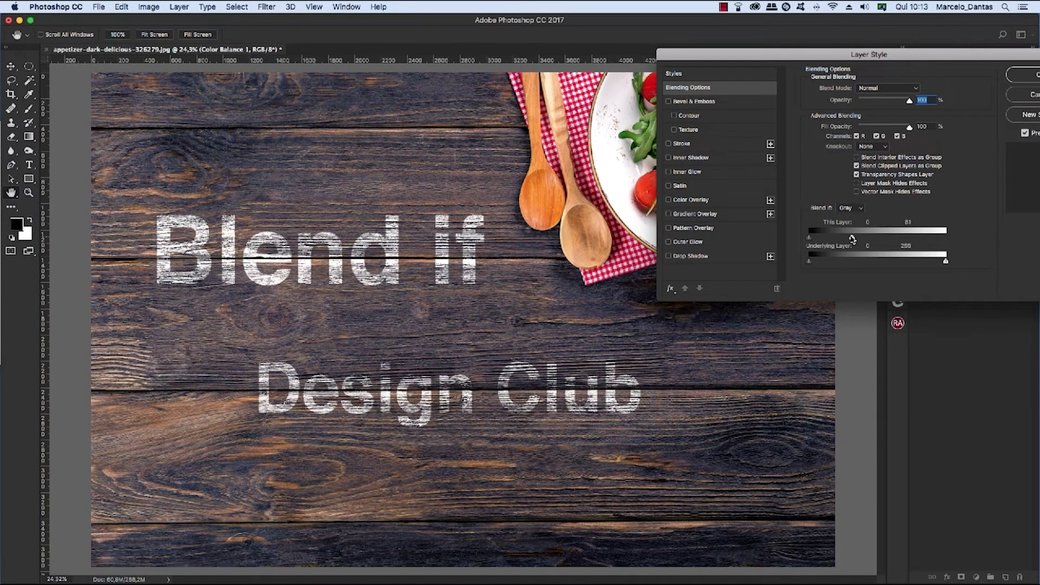
mouse_move(848, 238)
left_mouse_down()
mouse_move(942, 240)
mouse_move(844, 244)
left_mouse_up()
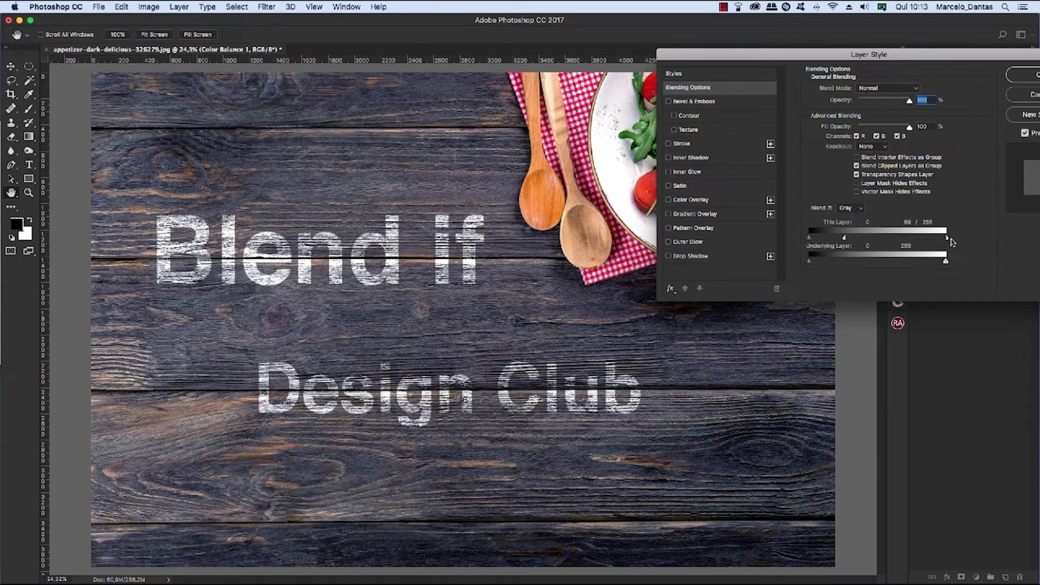
mouse_move(952, 242)
left_mouse_down()
mouse_move(856, 245)
mouse_move(977, 244)
left_mouse_up()
- Switch Blend If to Blue and lower the This Layer highlight cutoff to limit cooling
left_click(861, 211)
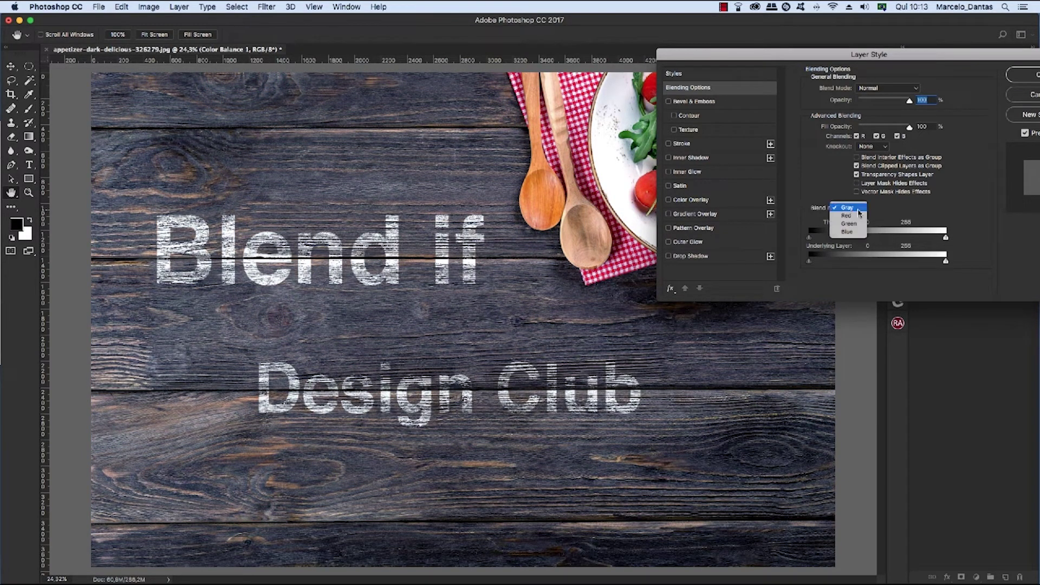
left_click(849, 232)
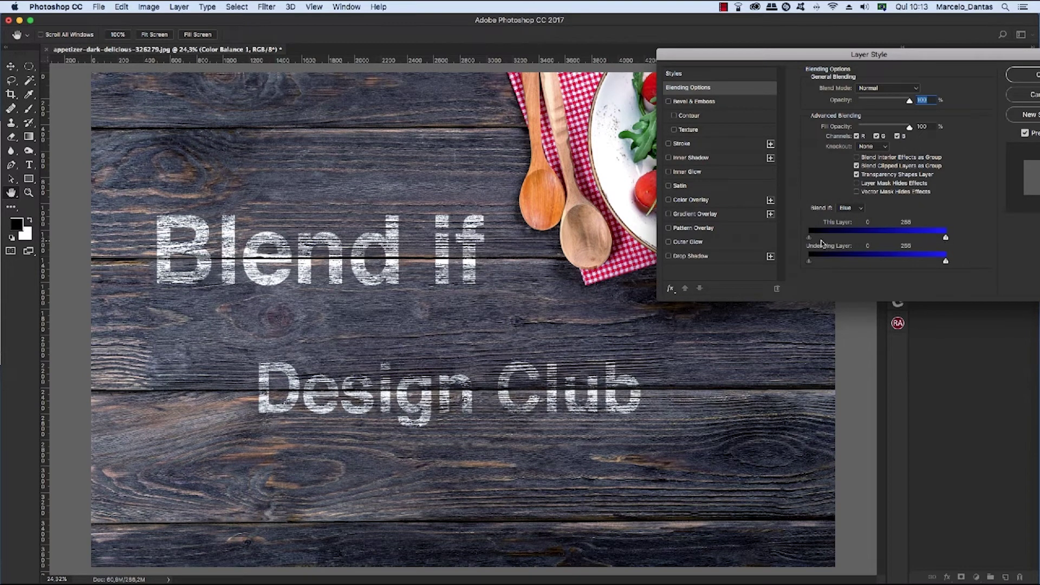
left_click_drag(809, 239, 785, 249)
left_click_drag(945, 241, 845, 247)
mouse_move(844, 248)
left_mouse_down()
mouse_move(893, 237)
mouse_move(835, 243)
left_mouse_up()
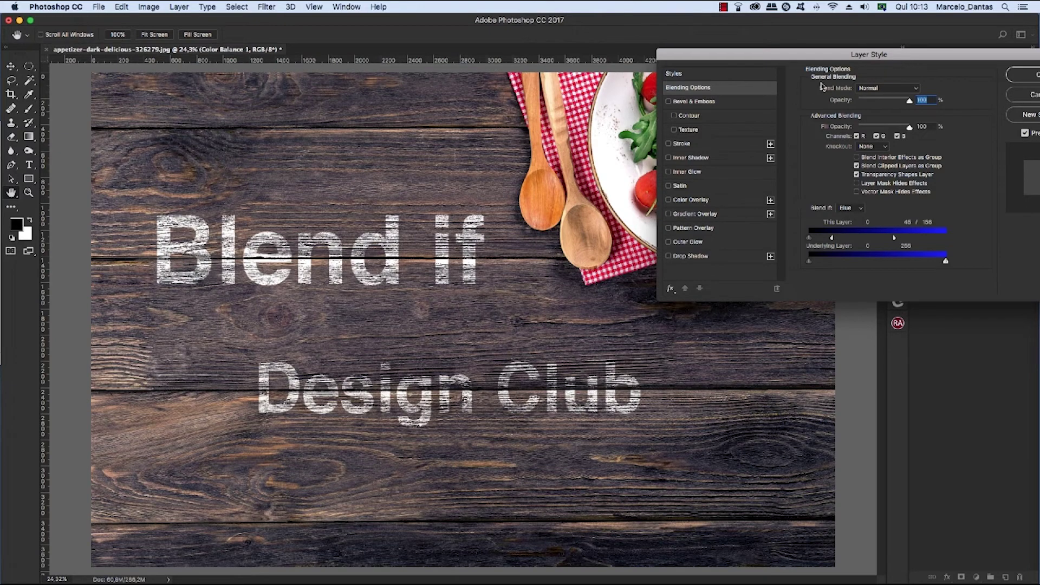
left_click_drag(873, 56, 767, 81)
- Apply the first layer's blending settings and toggle that Color Balance layer to compare
left_click(913, 103)
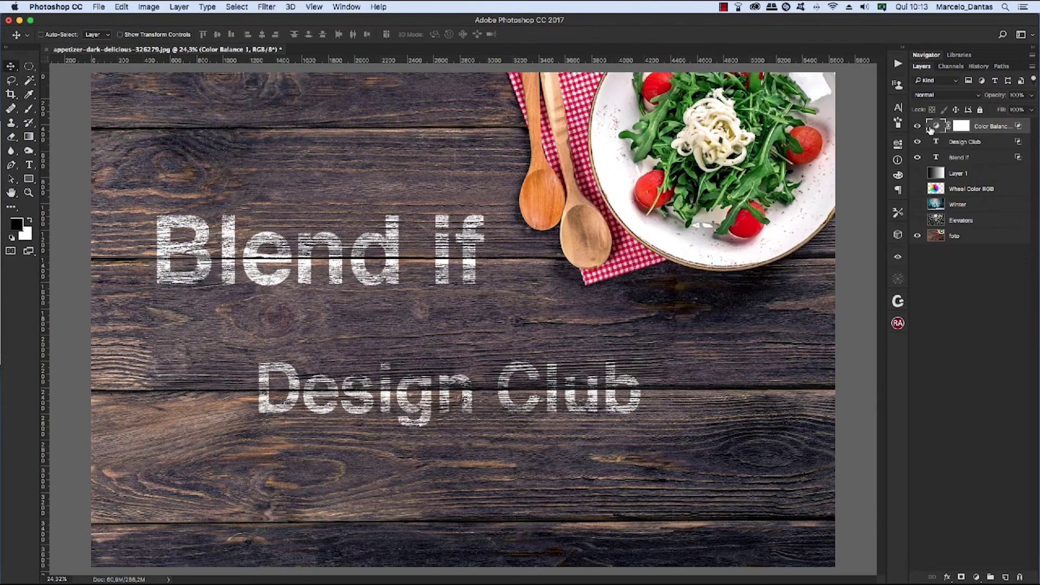
left_click(916, 127)
left_click(916, 127)
left_click(917, 126)
- Add a second Color Balance layer shifting the midtones toward red and yellow
left_click(975, 577)
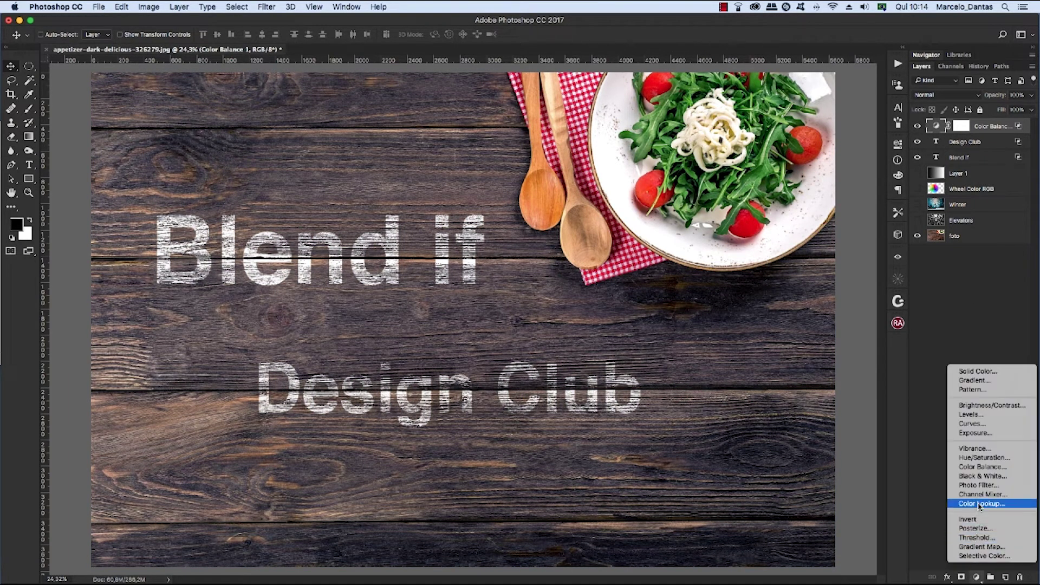
left_click(982, 466)
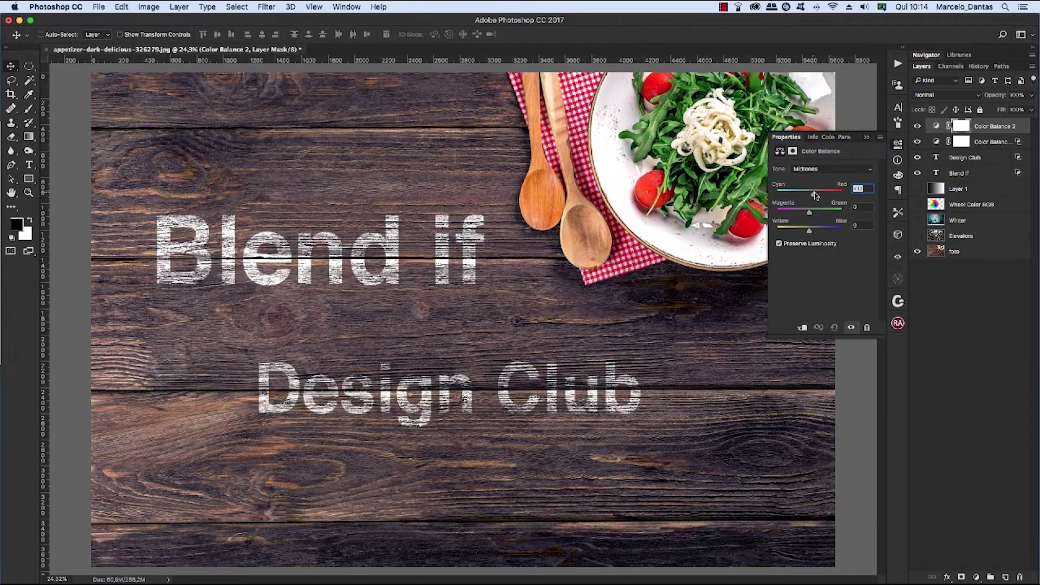
left_click_drag(808, 231, 801, 231)
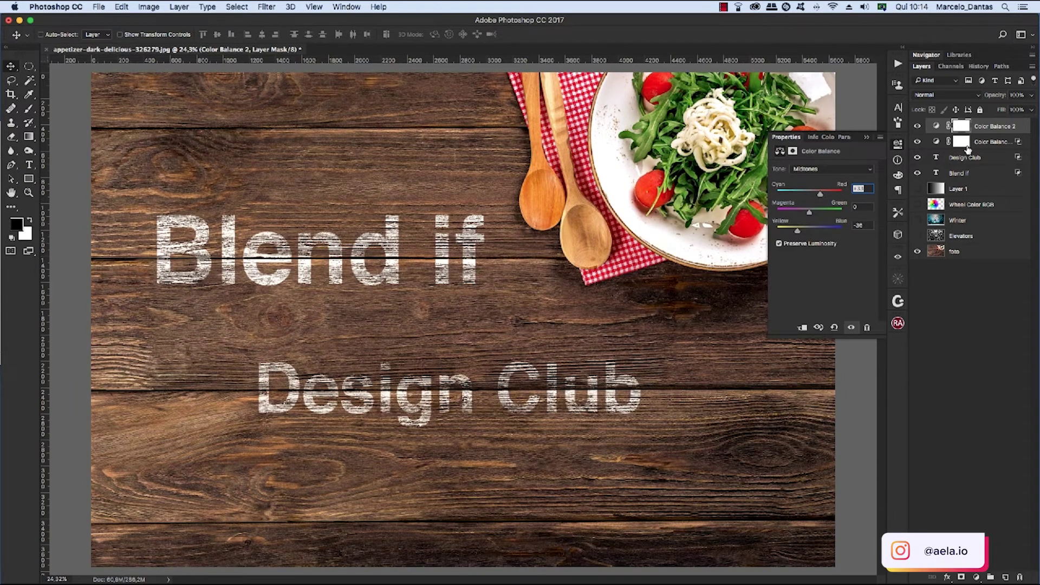
left_click(1011, 132)
- Give Color Balance 2 a split, feathered This Layer shadow cutoff in Blend If
double_click(1020, 129)
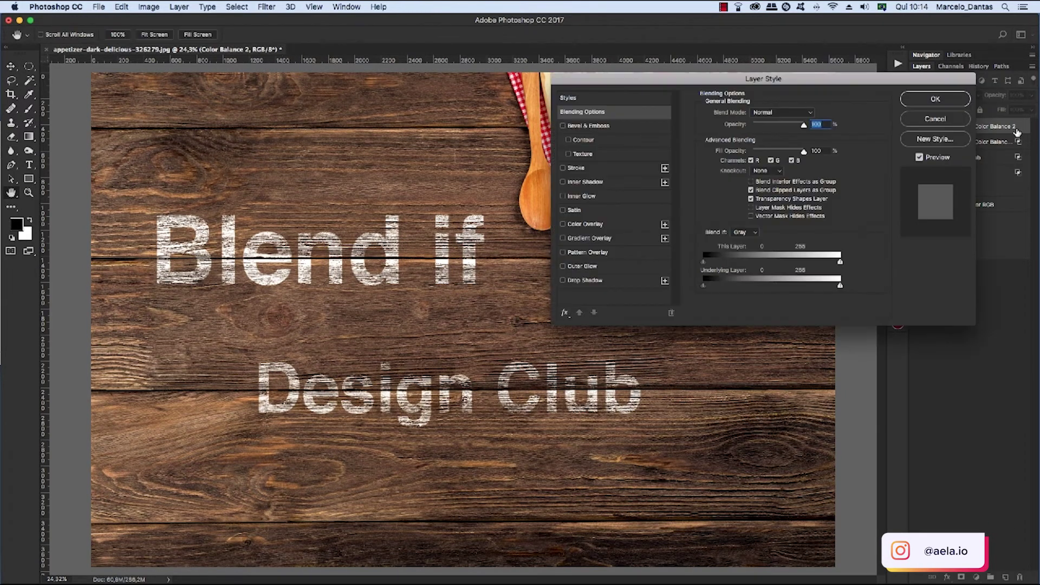
left_click_drag(755, 86, 819, 88)
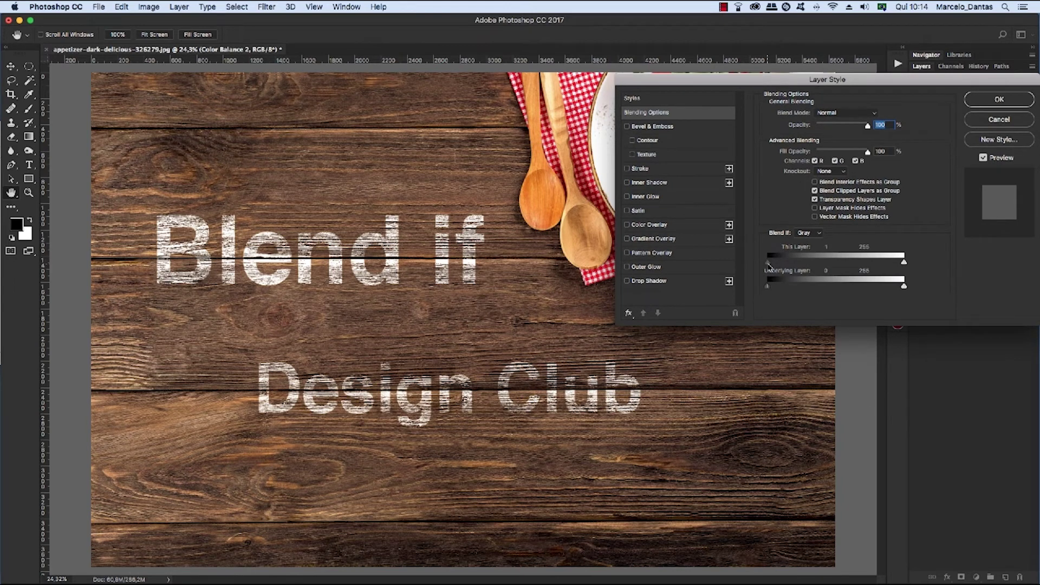
left_click_drag(771, 268, 824, 268)
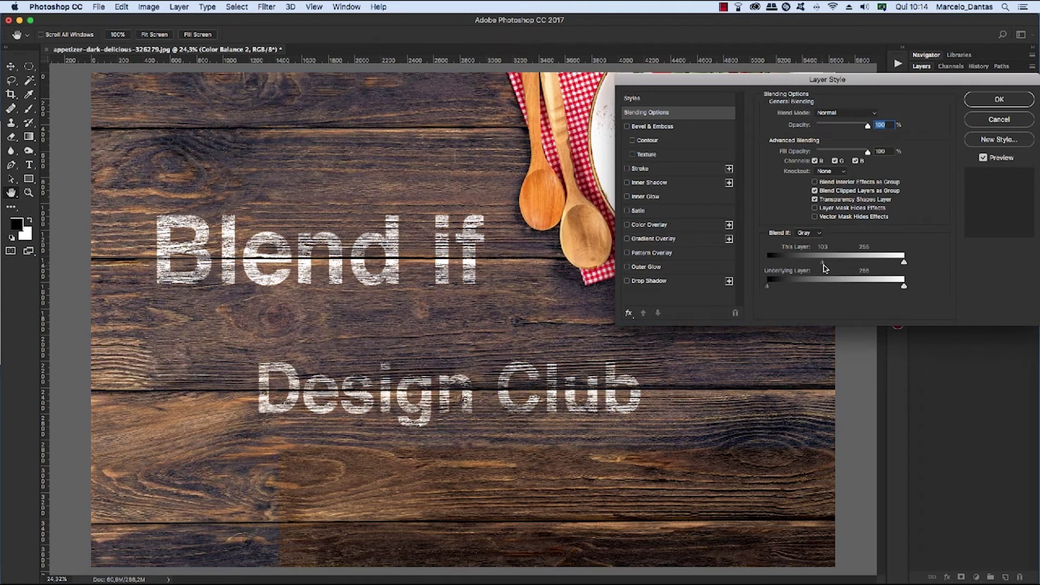
left_click_drag(799, 80, 724, 250)
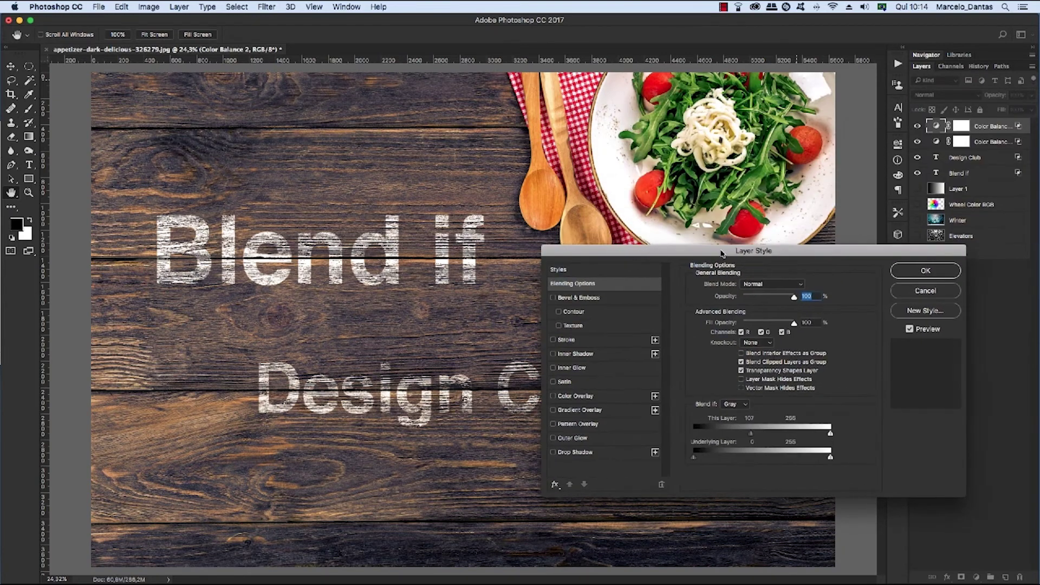
key("alt")
left_click_drag(754, 436, 787, 435)
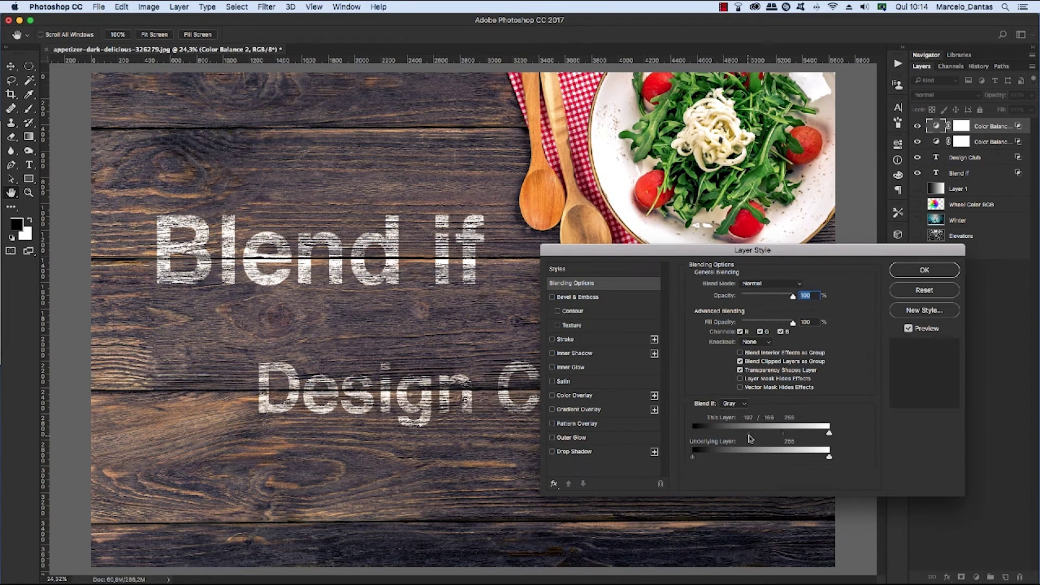
left_click_drag(756, 436, 759, 436)
- Apply the blending settings and make both Color Balance layers visible
left_click(923, 271)
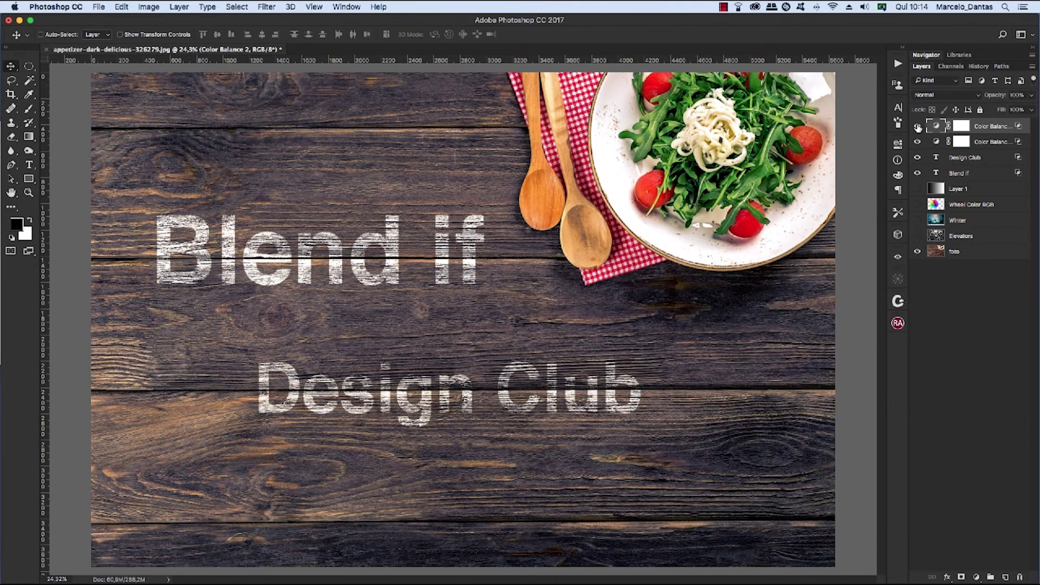
left_click(916, 126)
left_click(916, 142)
- Switch Color Balance 2's Blend If to Red with a raised, split shadow cutoff
double_click(1021, 128)
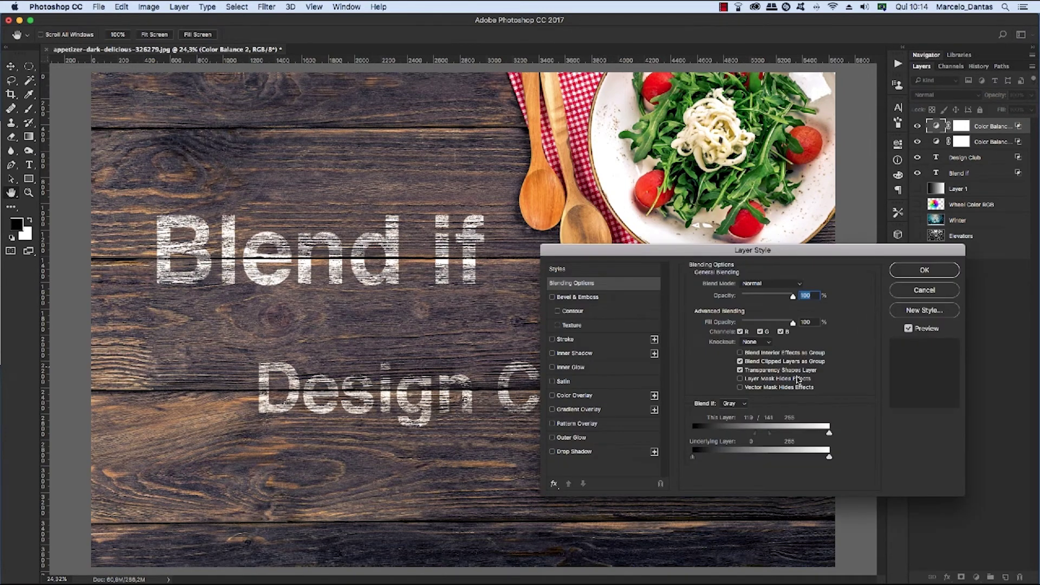
left_click(746, 406)
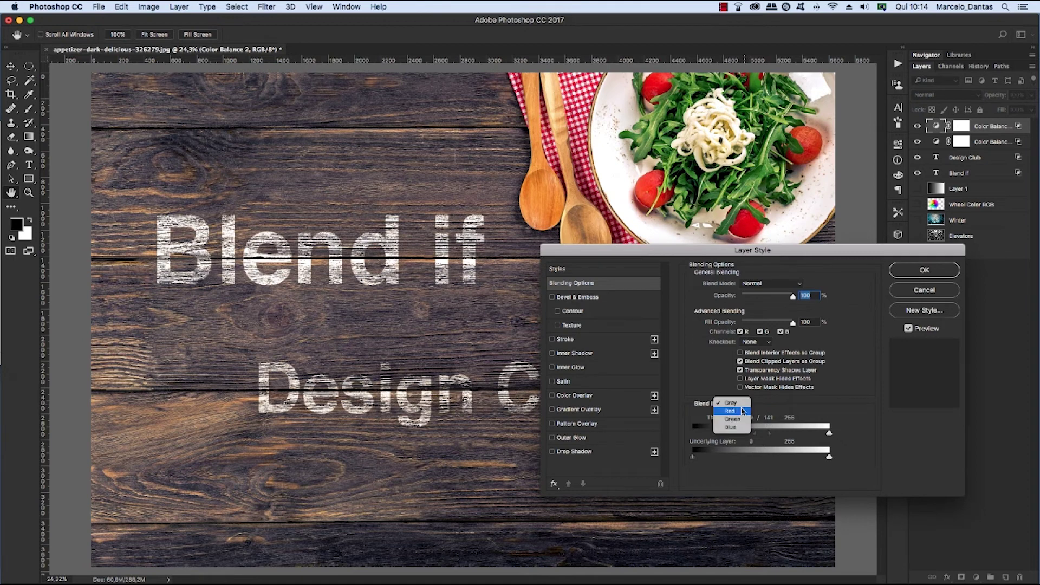
left_click(740, 413)
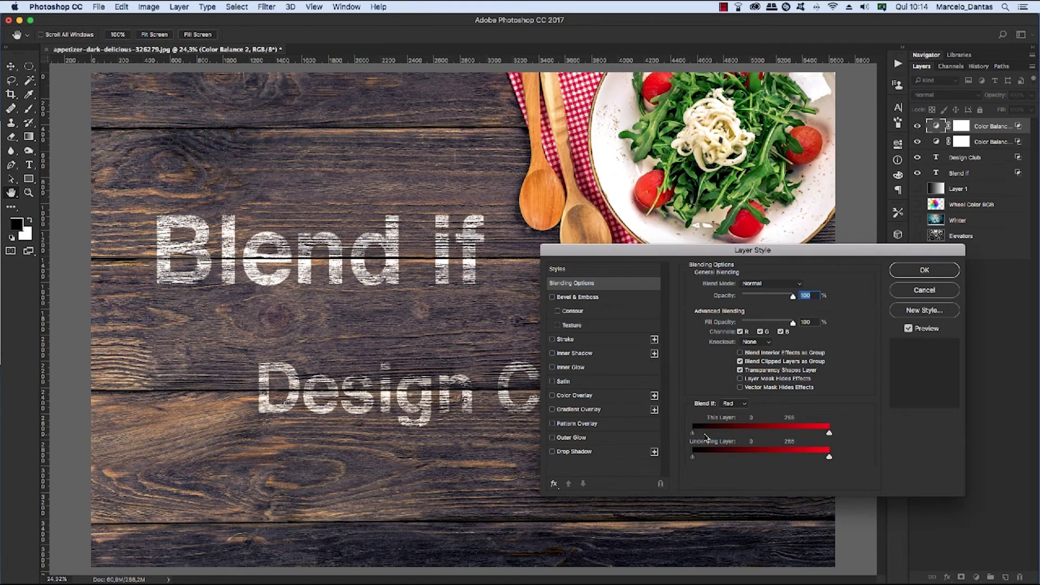
key("alt")
left_click_drag(695, 437, 768, 436)
key("alt")
left_click(921, 270)
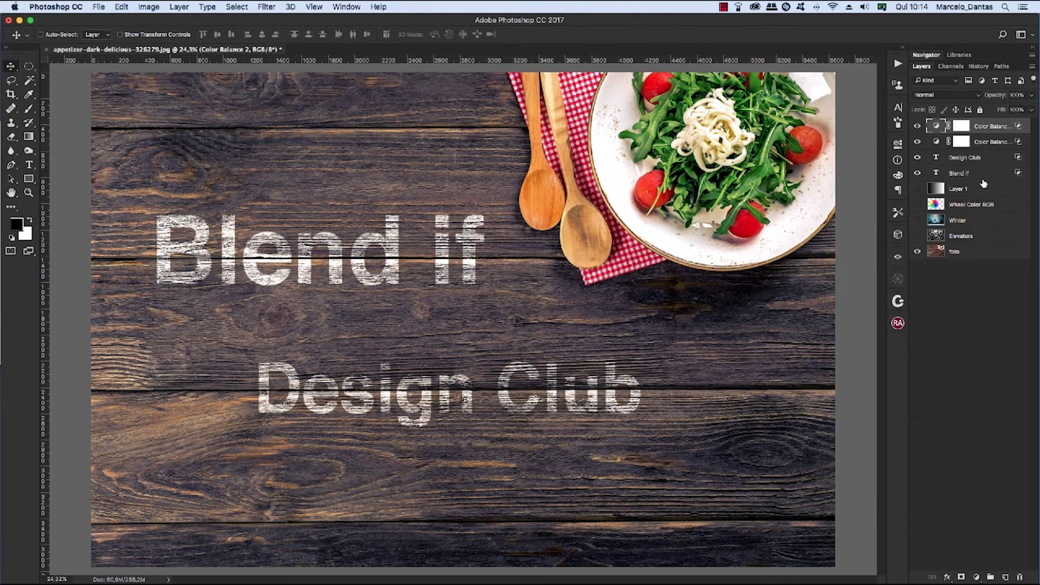
- Reset the Gray cutoff to zero, then move the Red cutoff toward brighter tones
double_click(1021, 126)
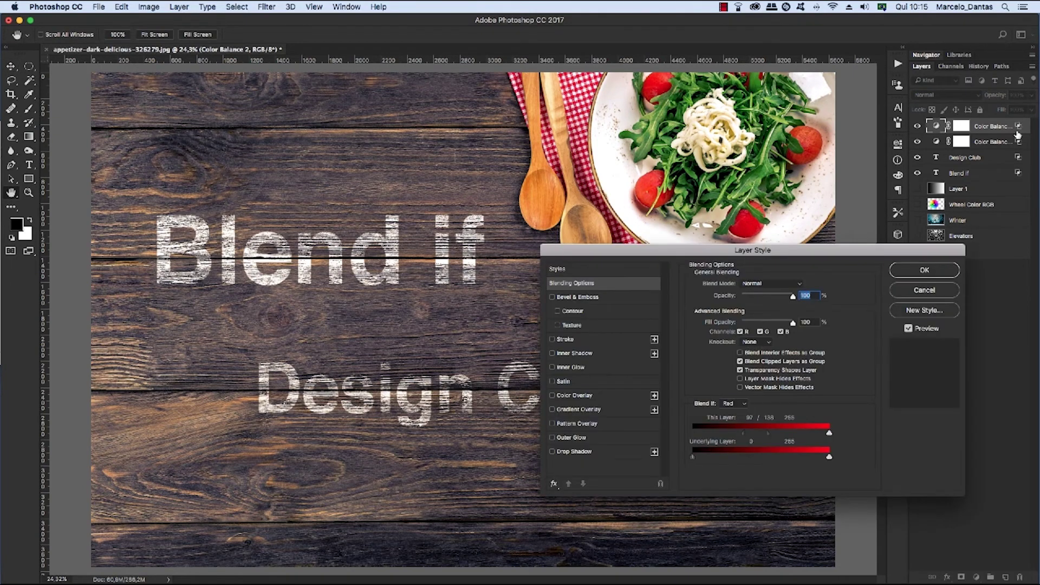
left_click(737, 406)
left_click(734, 395)
left_click_drag(769, 437, 692, 436)
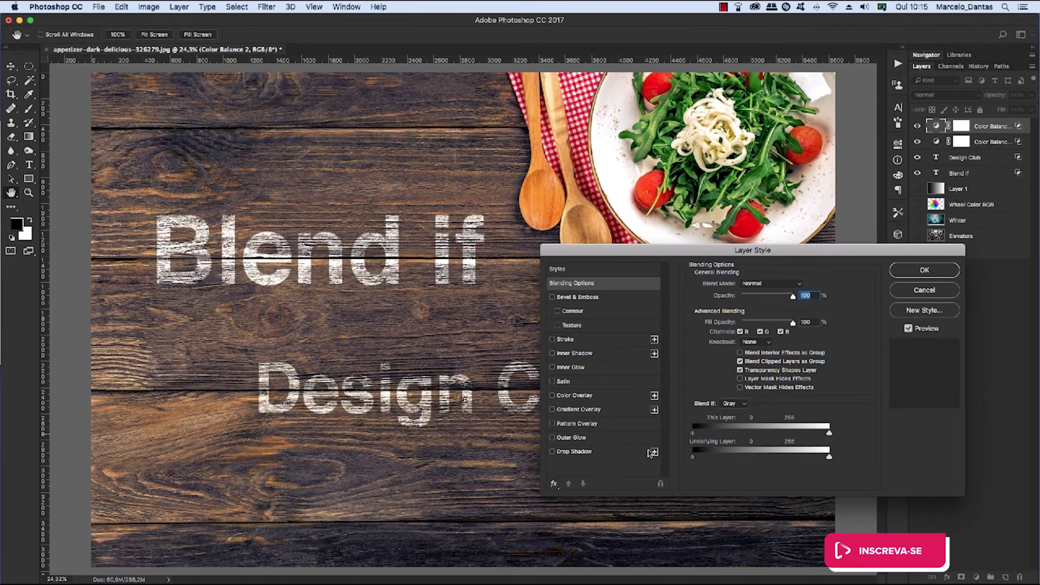
left_click(739, 405)
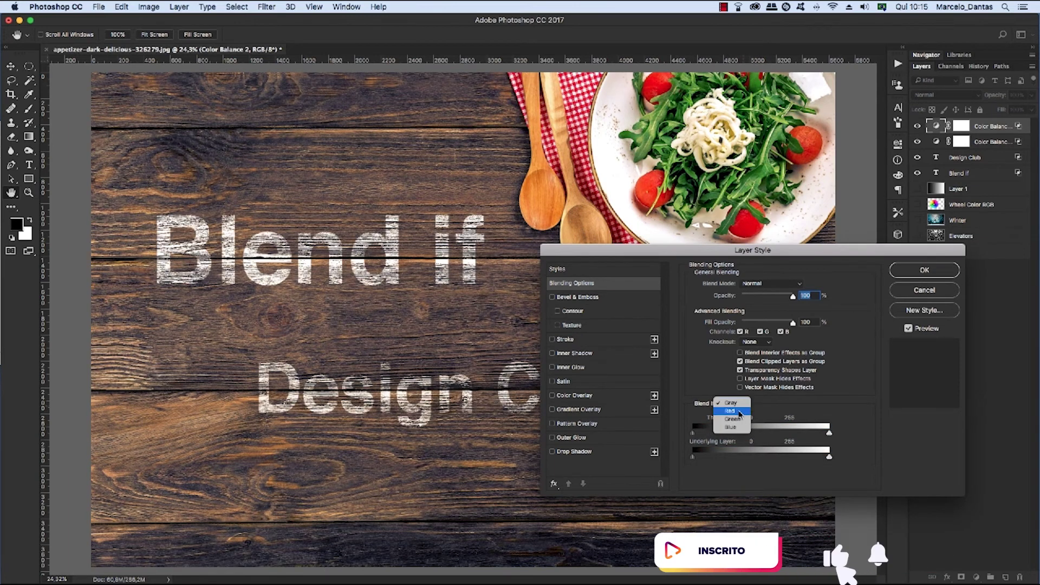
left_click(735, 414)
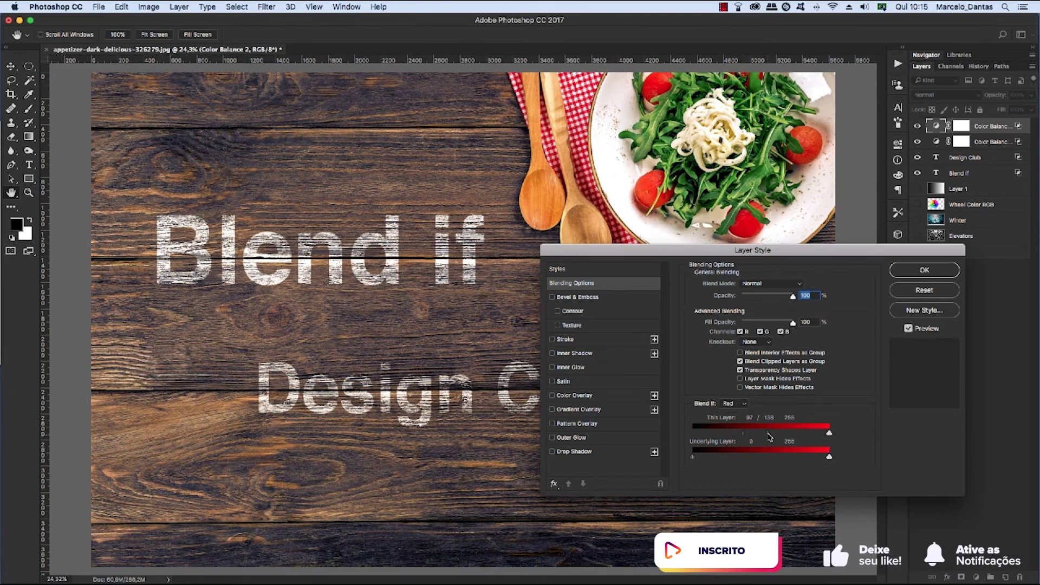
left_click_drag(767, 434, 781, 438)
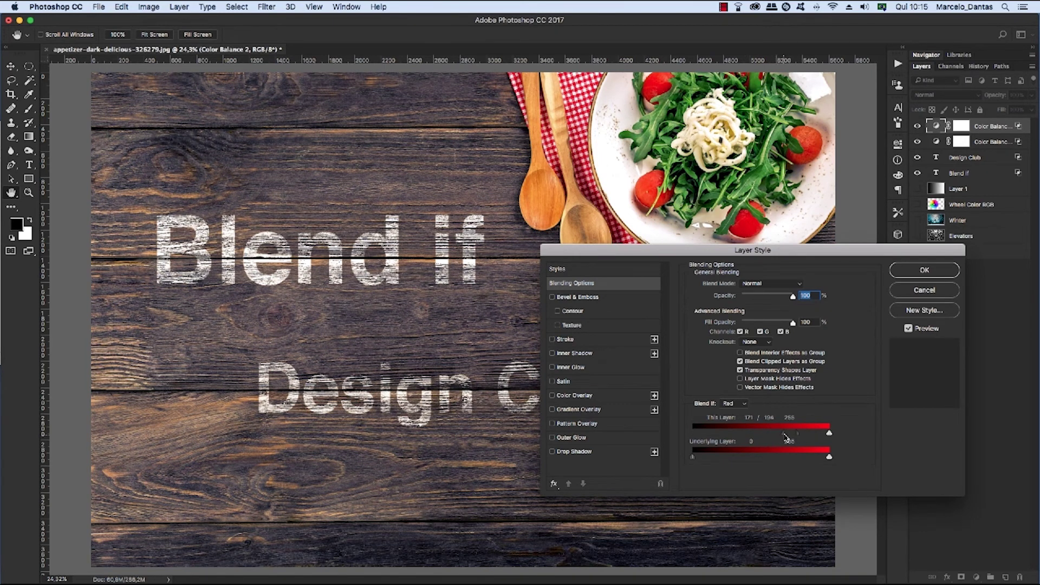
left_click_drag(790, 436, 791, 438)
left_click(924, 270)
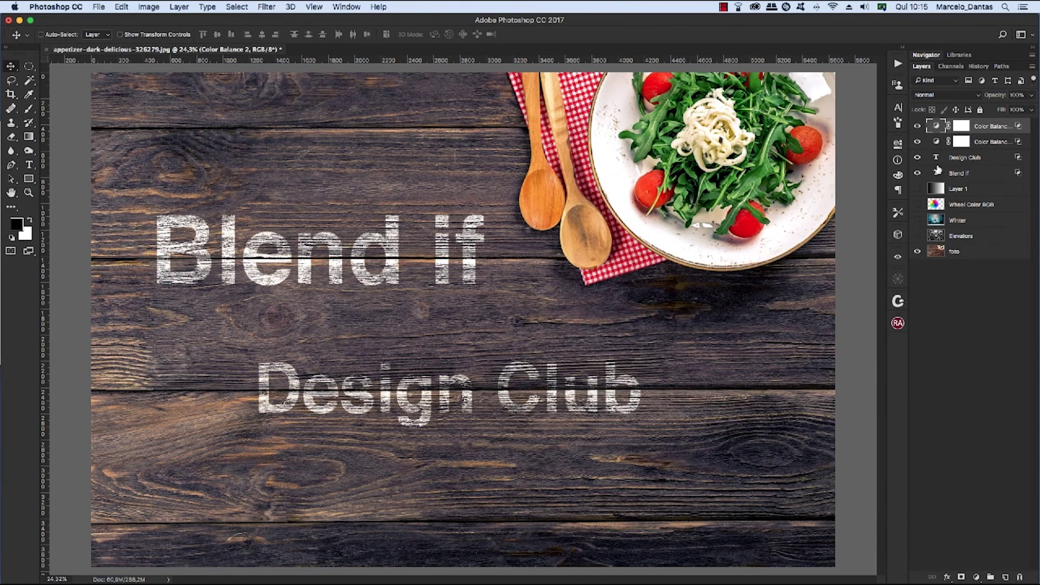
left_click(918, 127)
left_click(917, 127)
left_click(917, 127)
left_click(917, 127)
left_click(917, 127)
left_click(918, 142)
left_click(917, 126)
left_click(917, 141)
left_click(918, 126)
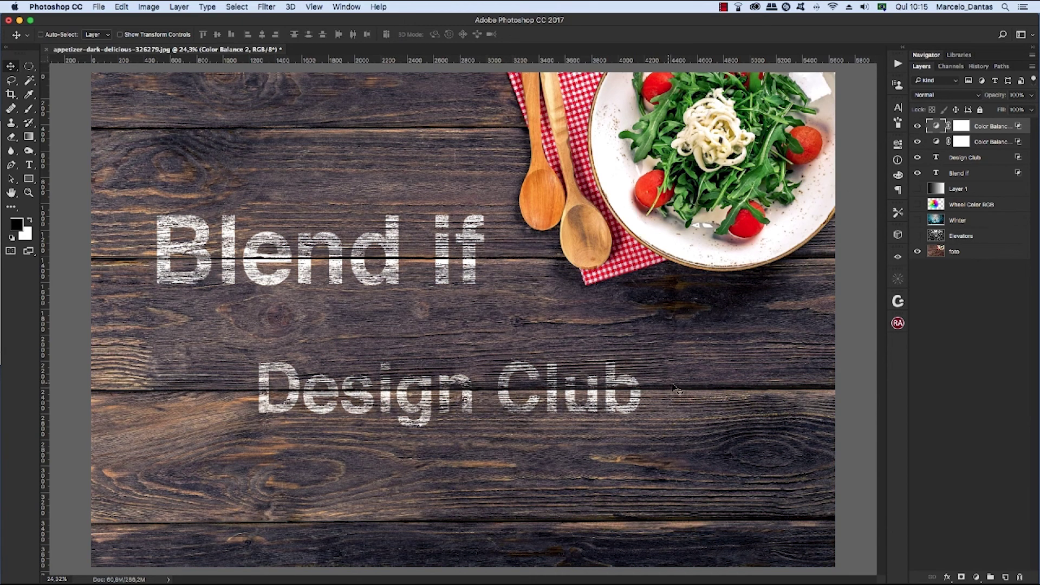